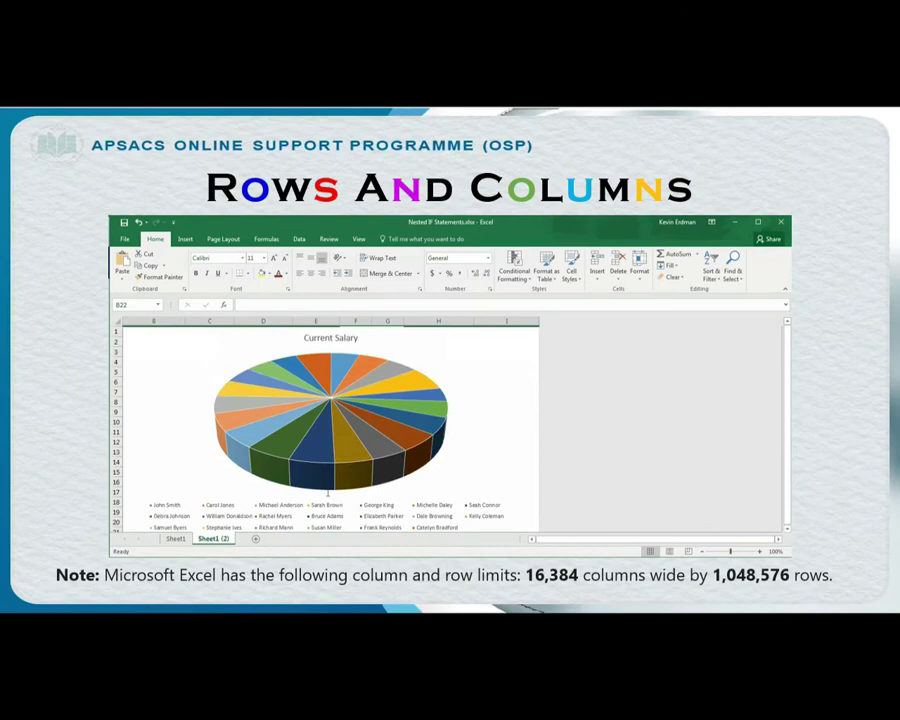
scroll(322, 475, "down", 2)
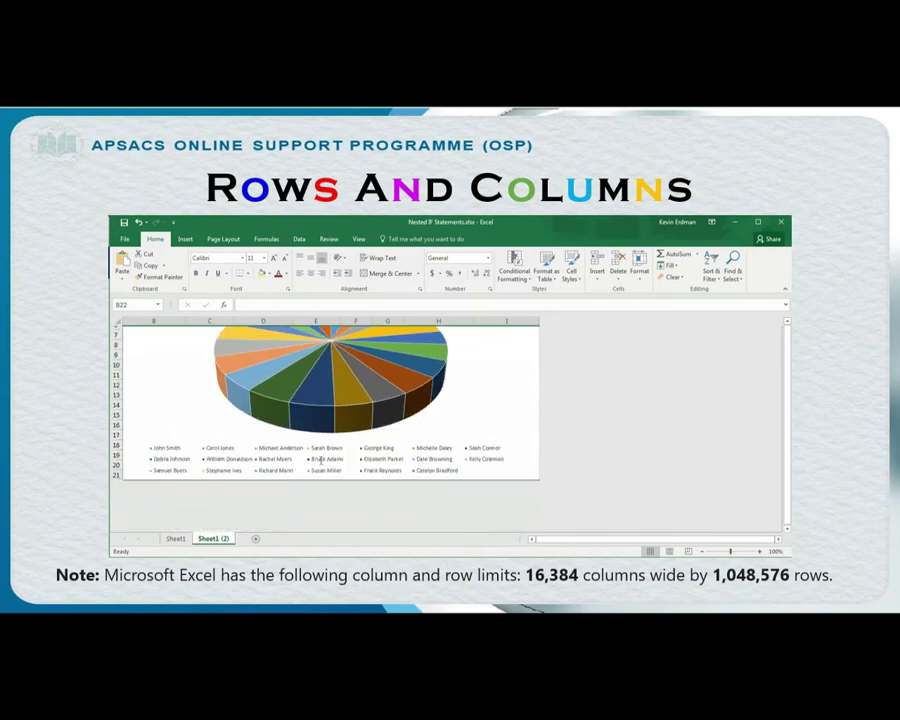
scroll(322, 460, "down", 2)
scroll(324, 464, "up", 5)
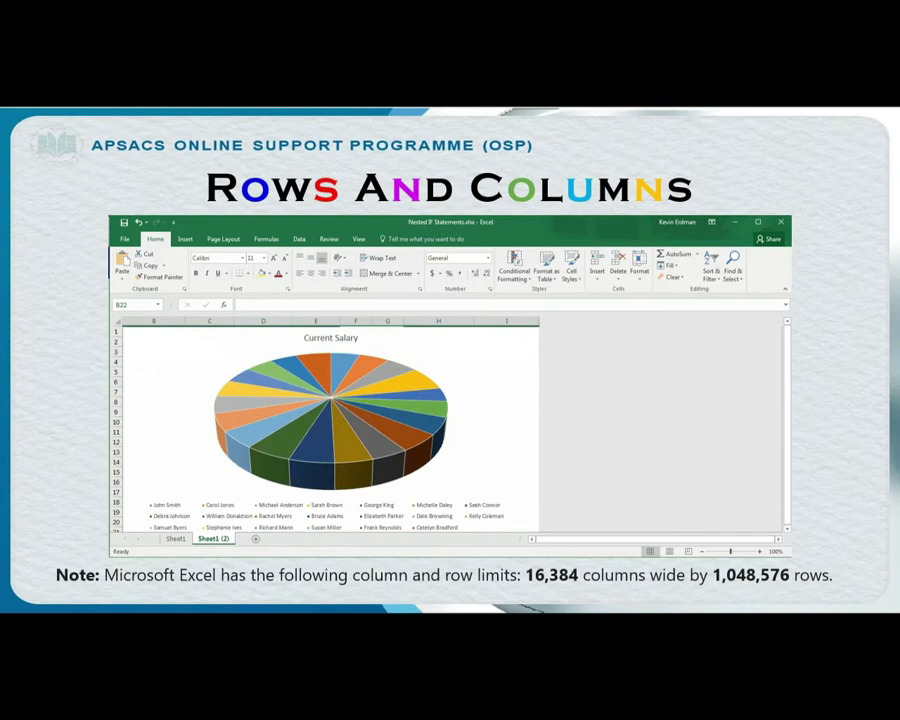
left_click(105, 443)
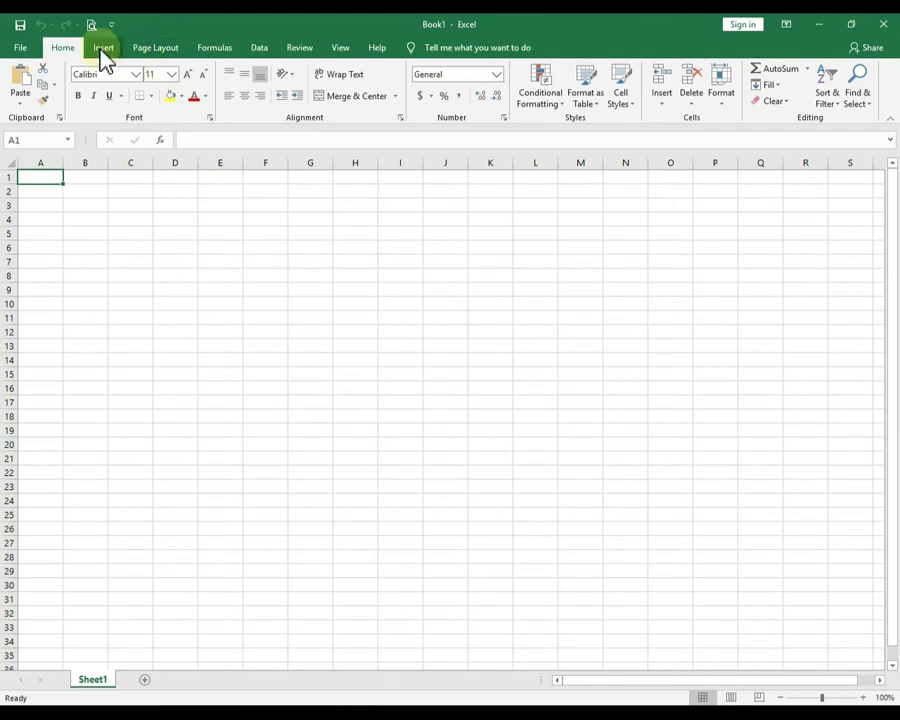
left_click(154, 50)
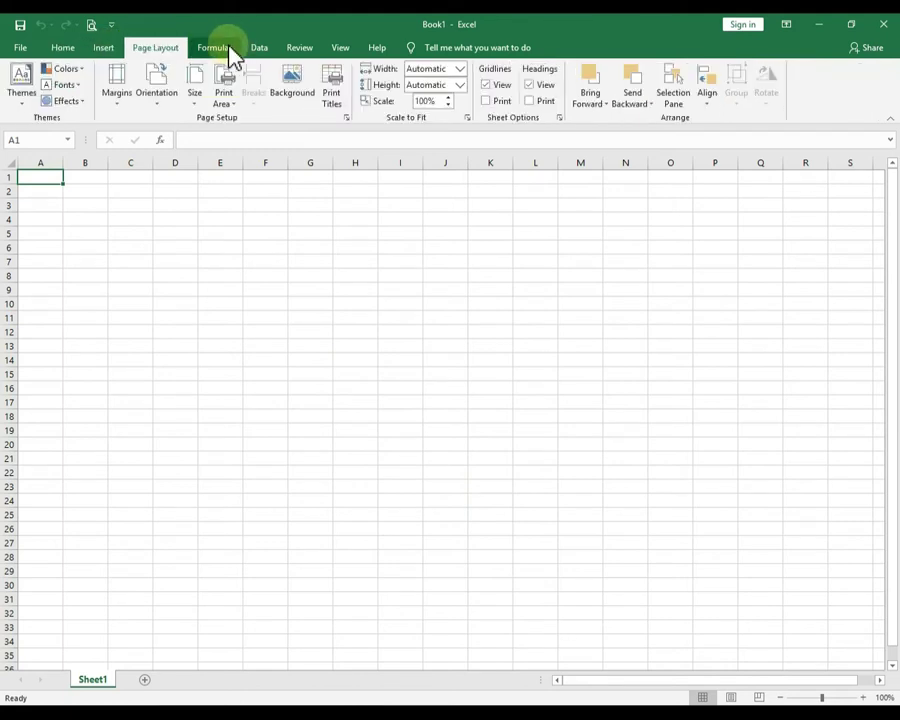
left_click(104, 48)
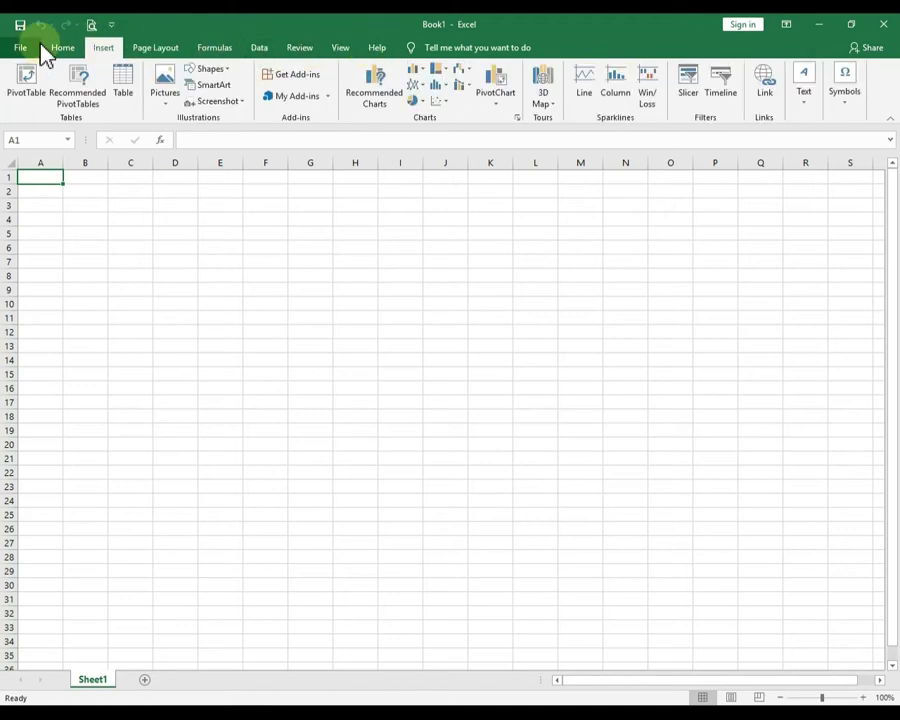
- Enter the text "c" in cell A1
left_click(235, 142)
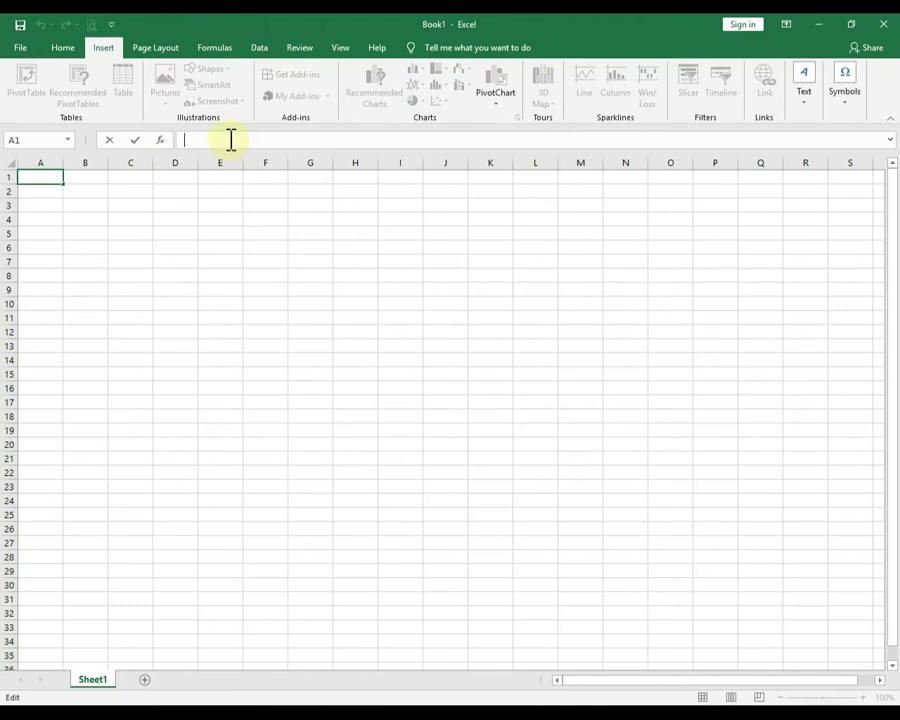
type("c")
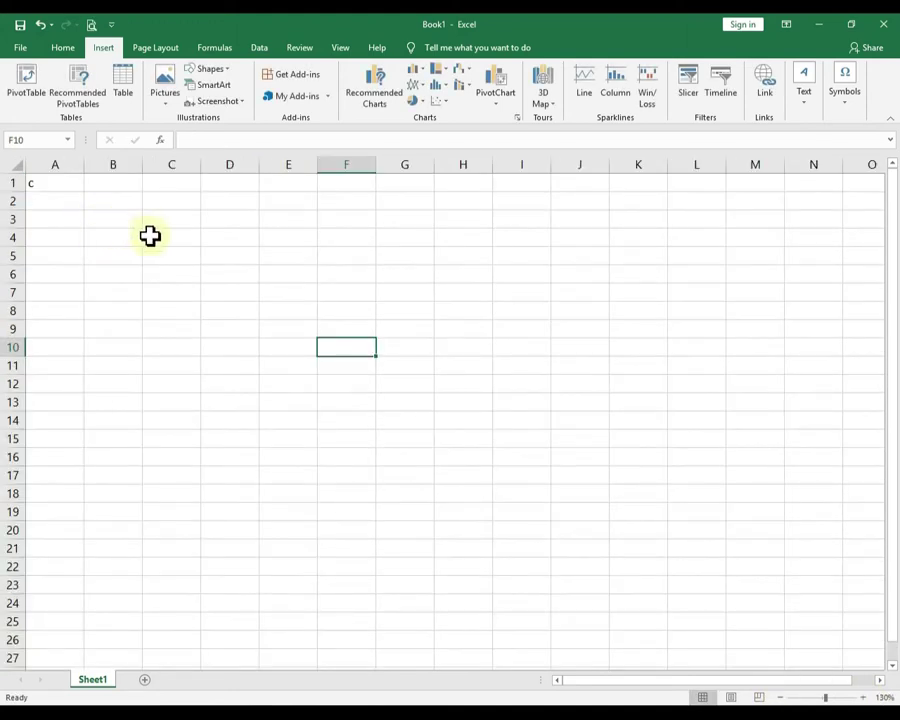
- Select cell C4, the whole of row 11 and the whole of column E, one after another
left_click(152, 238)
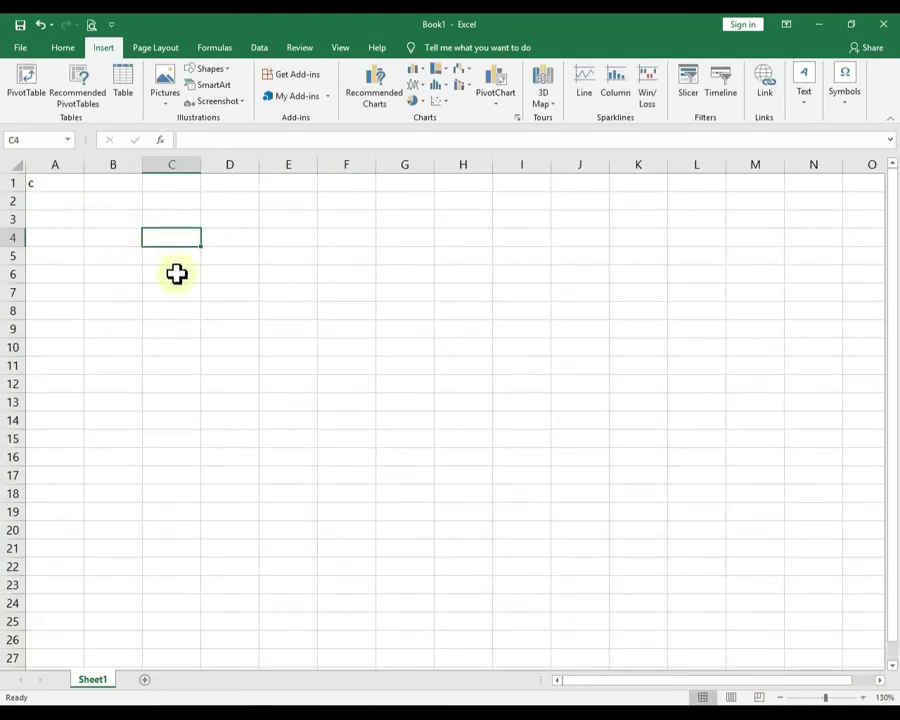
left_click(13, 366)
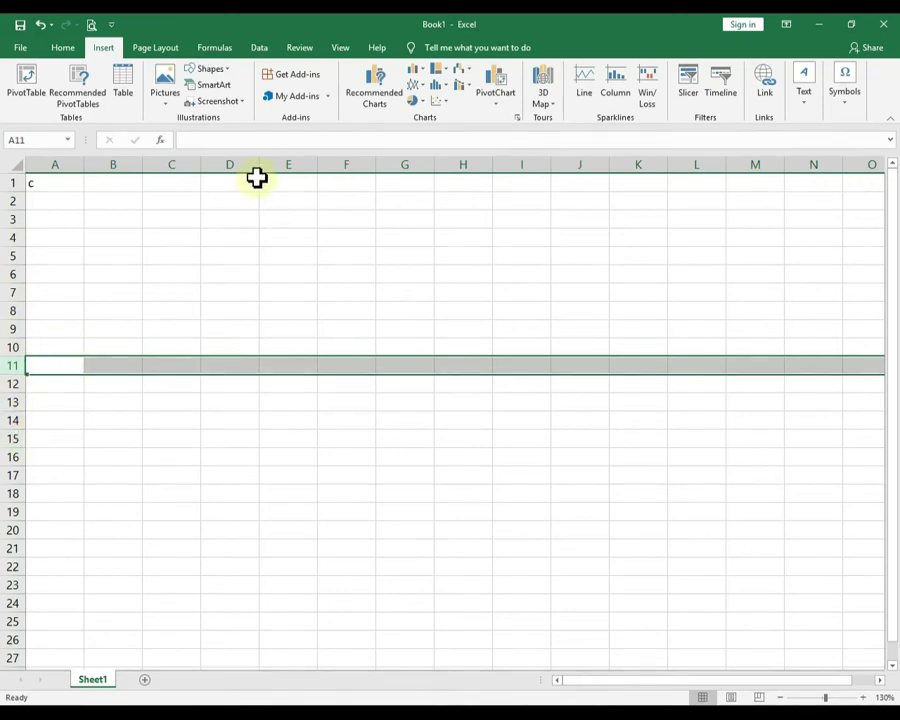
left_click(279, 156)
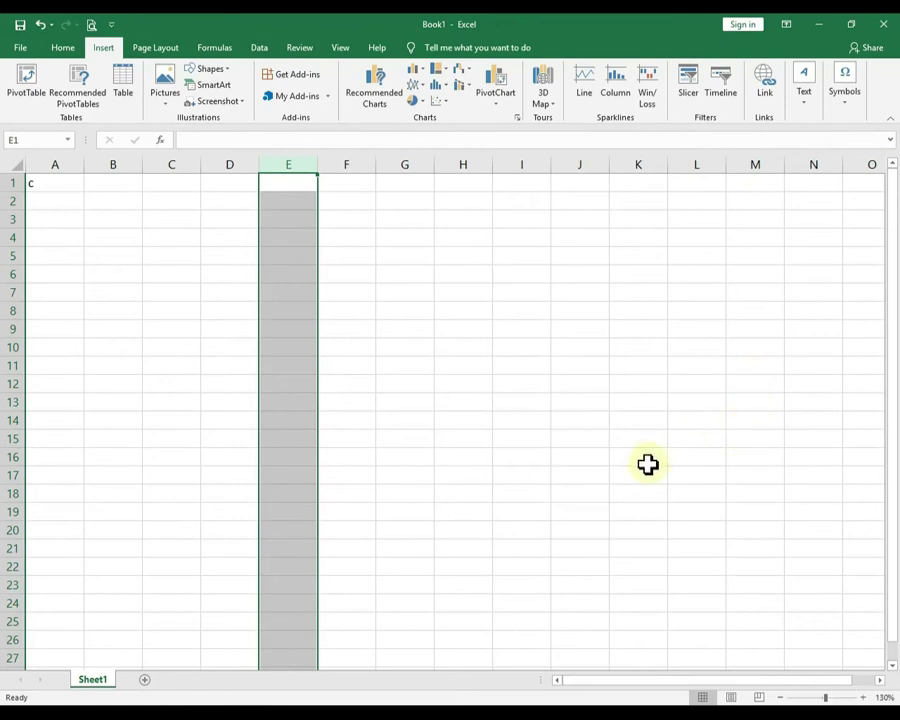
- Select the range A1:C11, followed by the single cells F10, D9, L8 and D6
left_click_drag(56, 181, 194, 366)
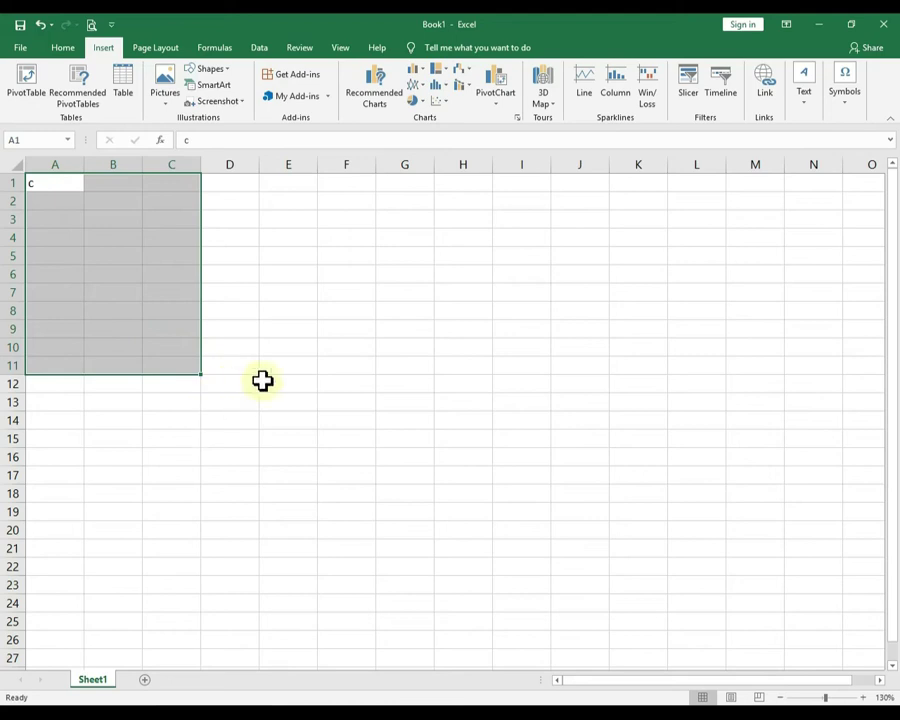
left_click(335, 347)
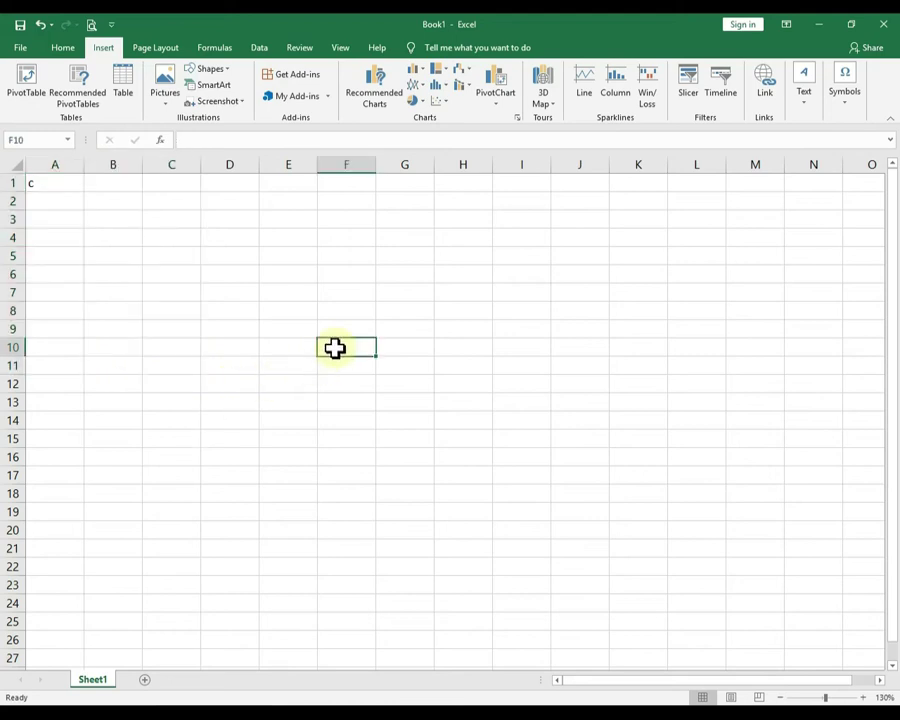
left_click(222, 331)
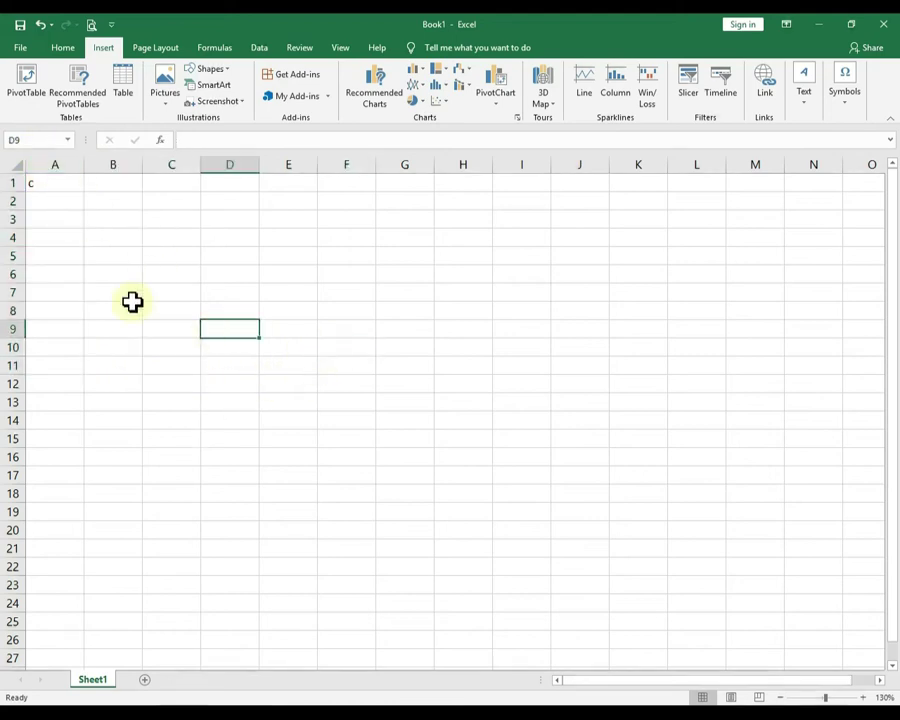
left_click(716, 306)
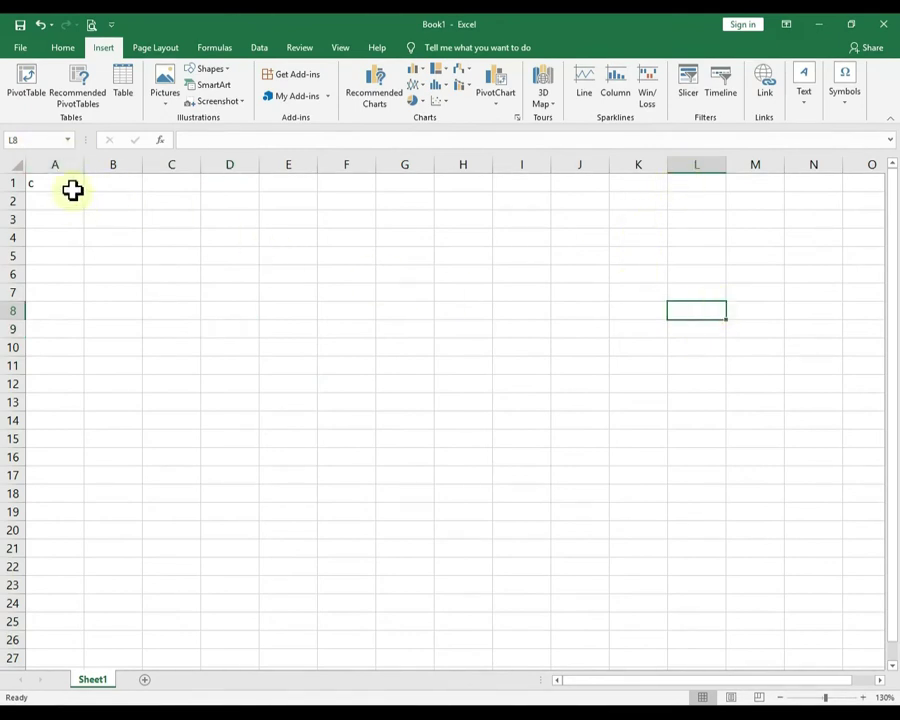
left_click(235, 270)
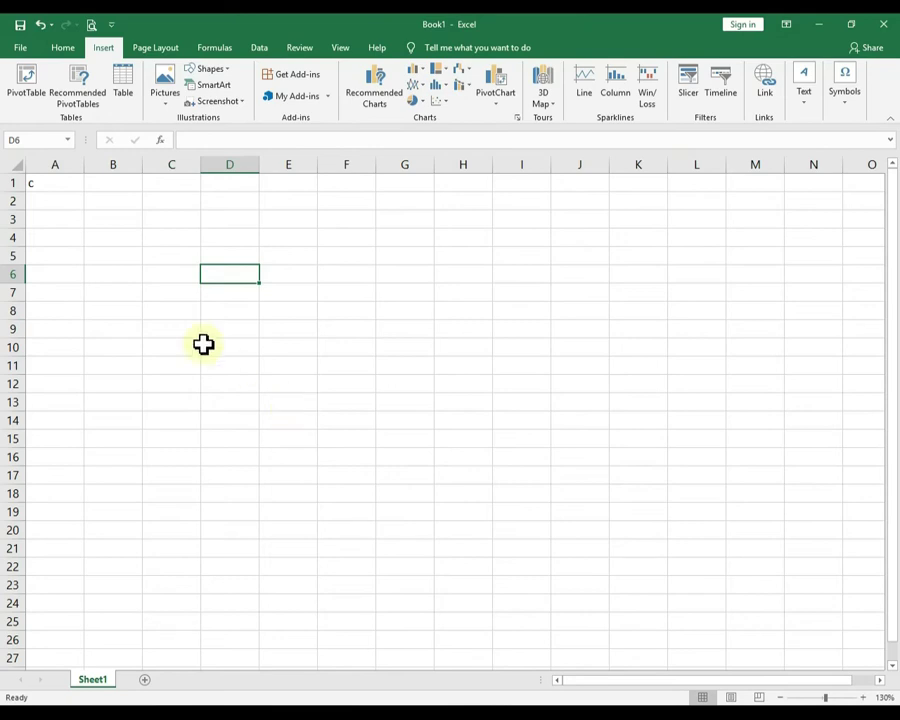
- Jump from cell A1 to the sheet's last row and last column, and return to A1
left_click(54, 184)
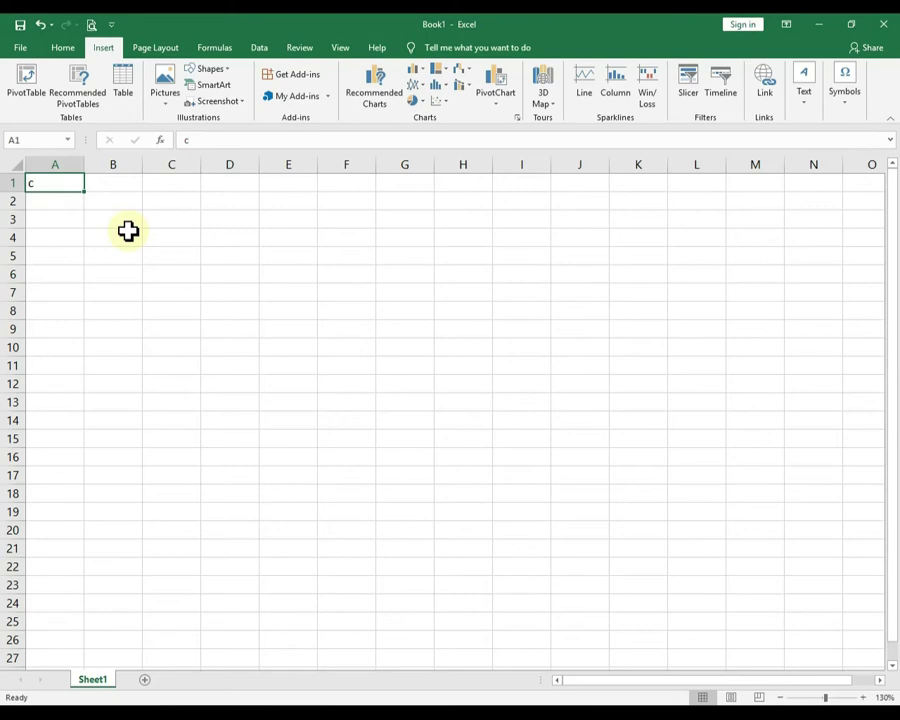
key("ctrl+Down")
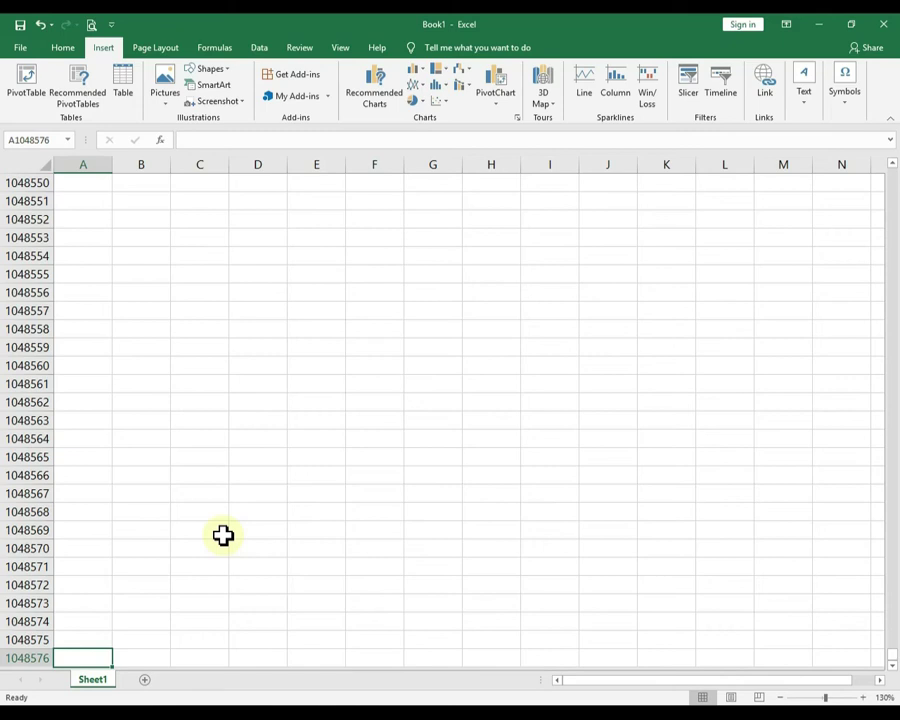
key("ctrl+Right")
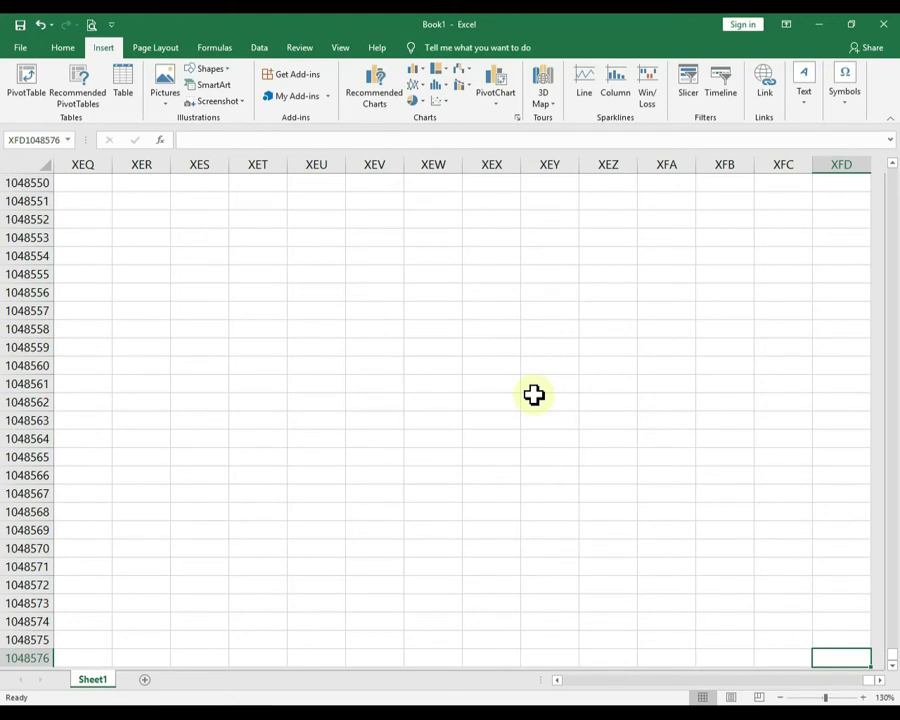
key("ctrl+Left")
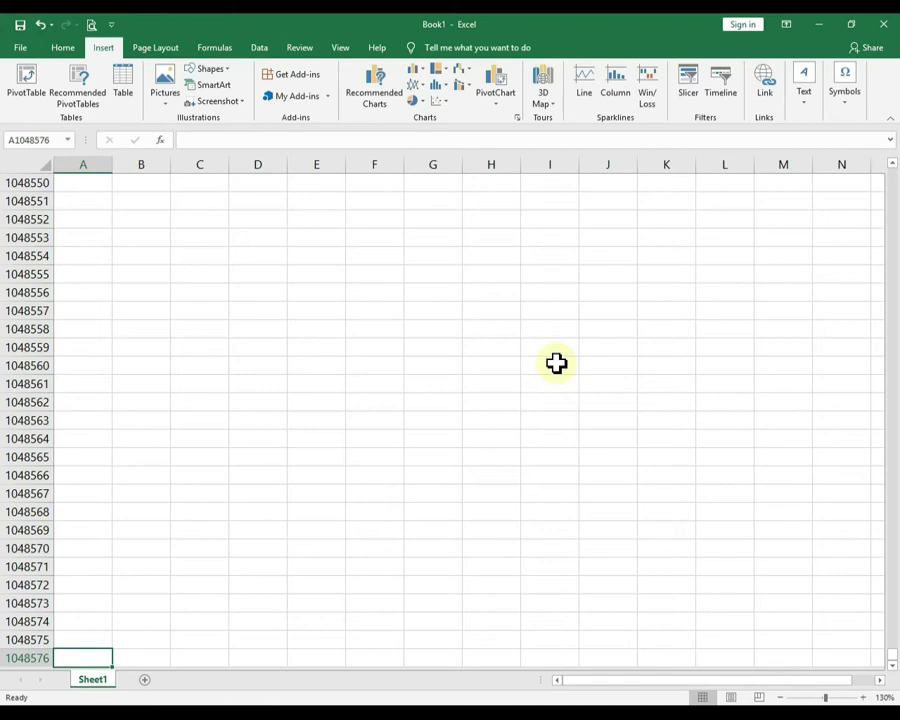
key("ctrl+Up")
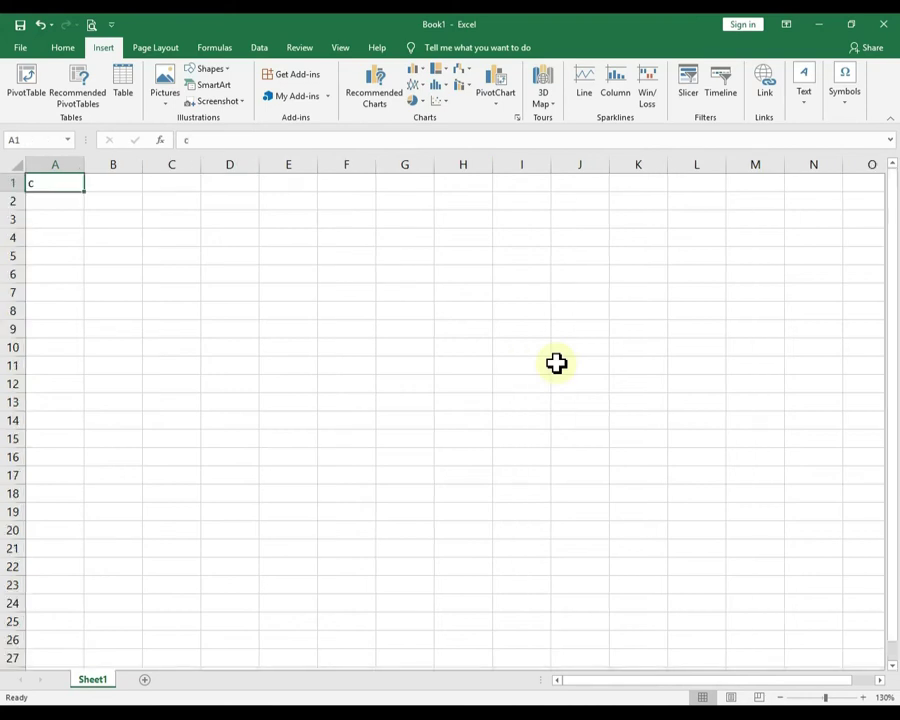
- Clear the contents of cell A1
key("Delete")
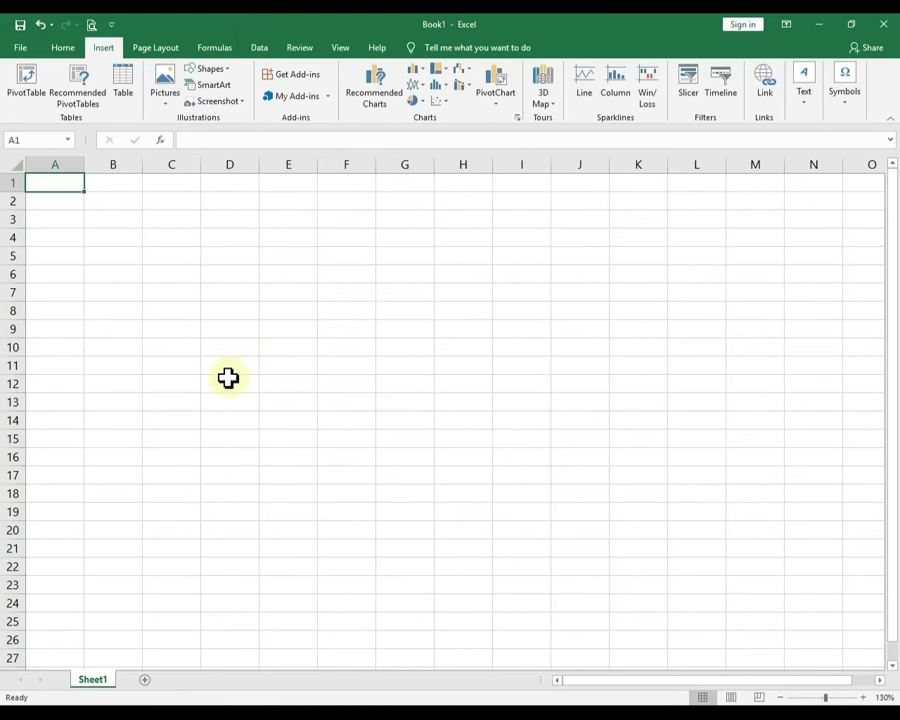
- Select cell C3, the range A1:D7 and cell C11, one after another
left_click(170, 221)
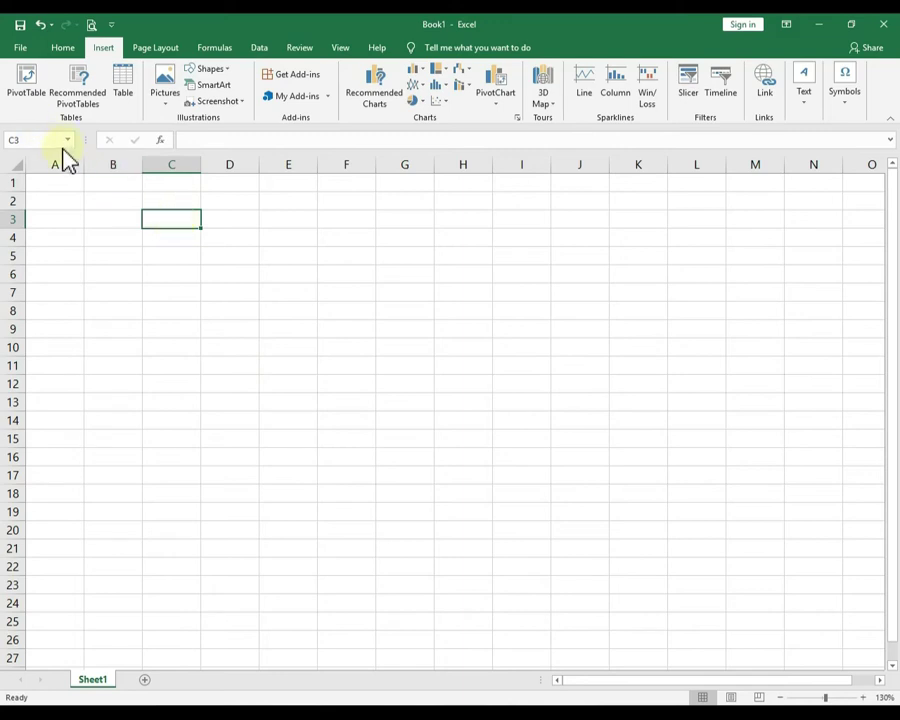
left_click(208, 262)
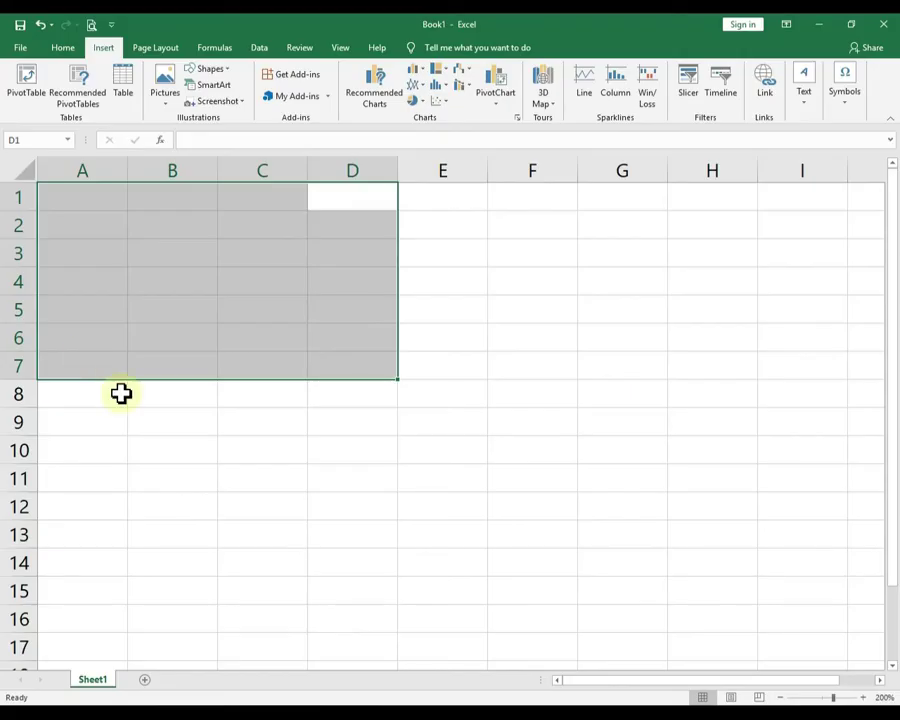
left_click(283, 484)
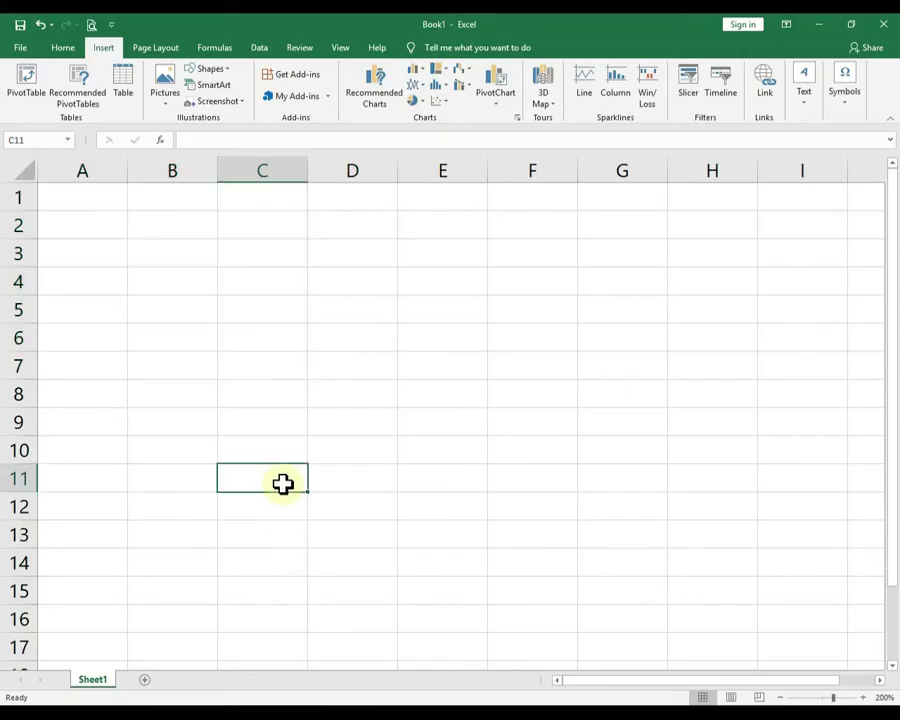
- Enter the column headings Sports, Saturday and Sunday in cells A1 to C1
left_click(90, 199)
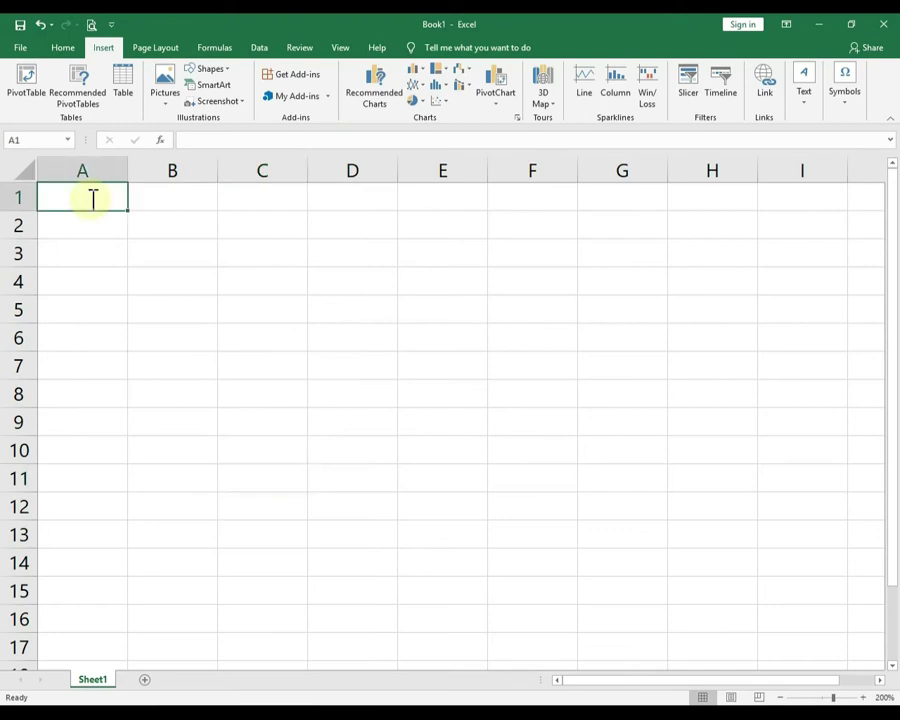
type("Sports")
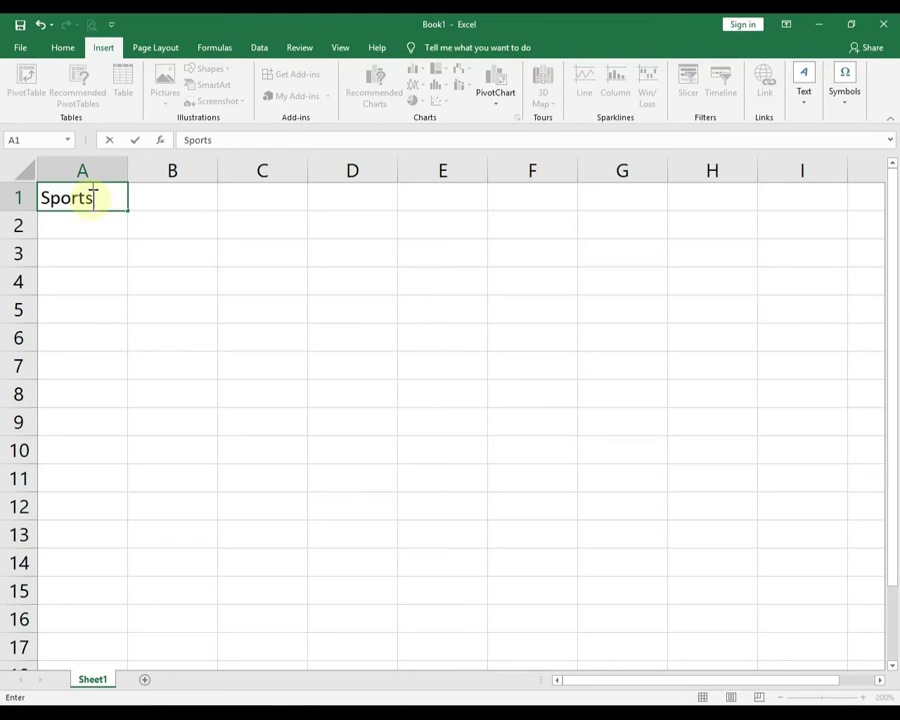
key("Tab")
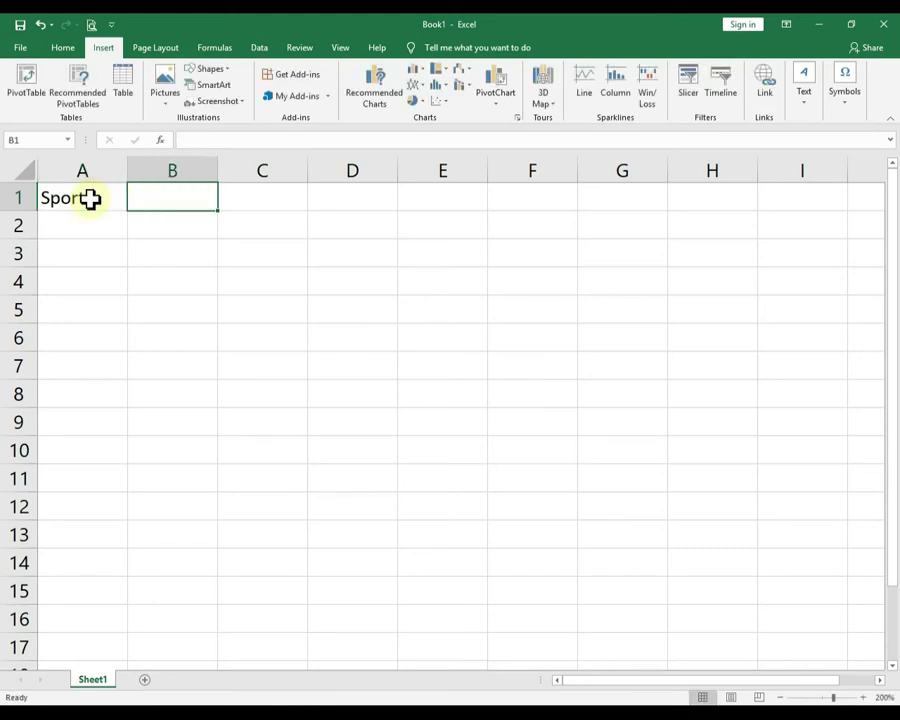
type("Saturda")
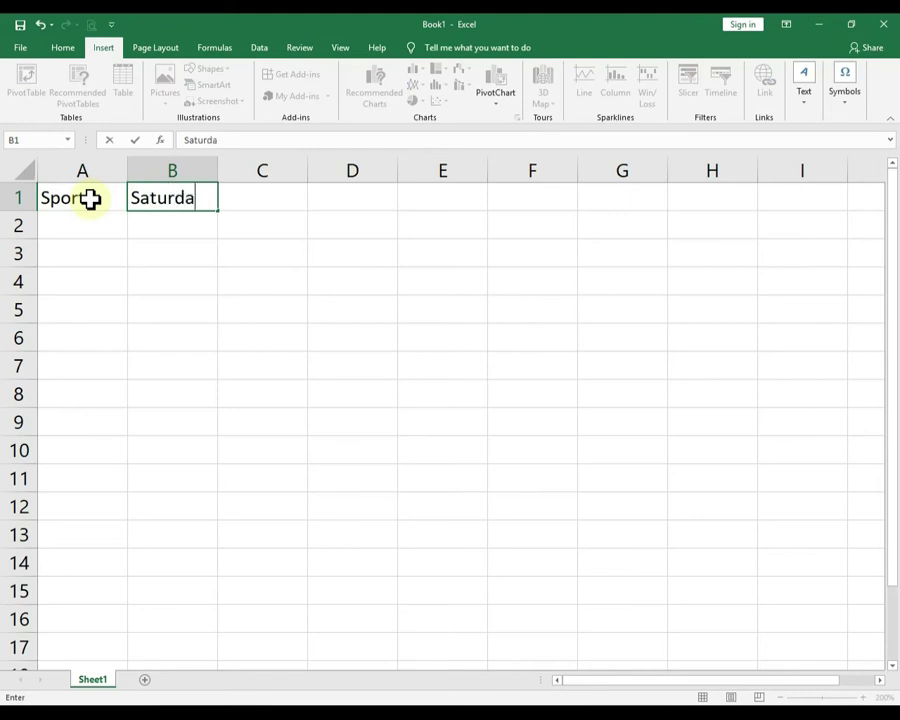
type("y")
key("Tab")
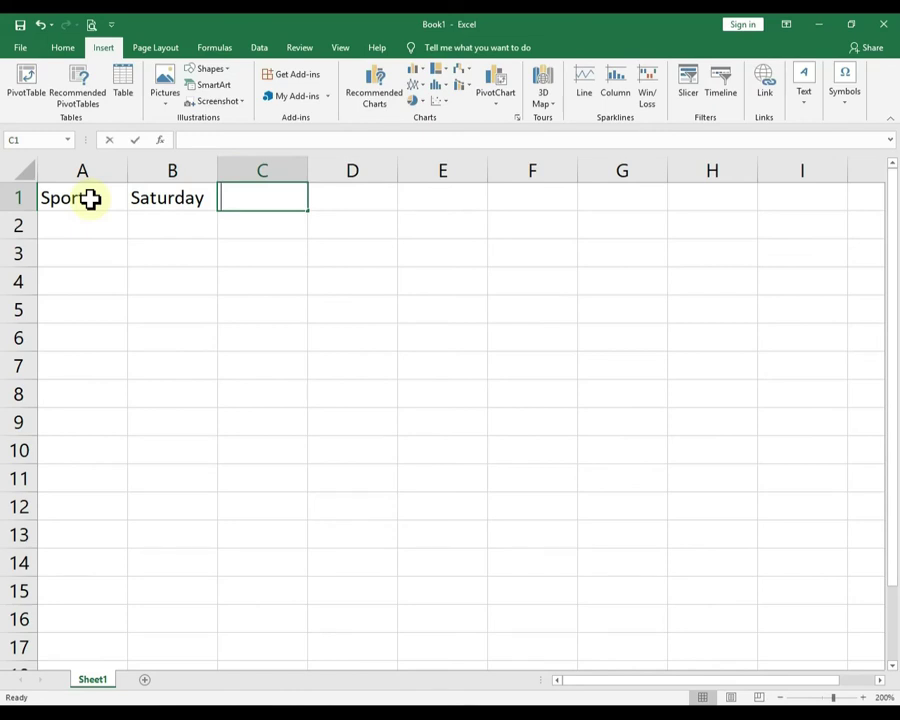
type("Sunda")
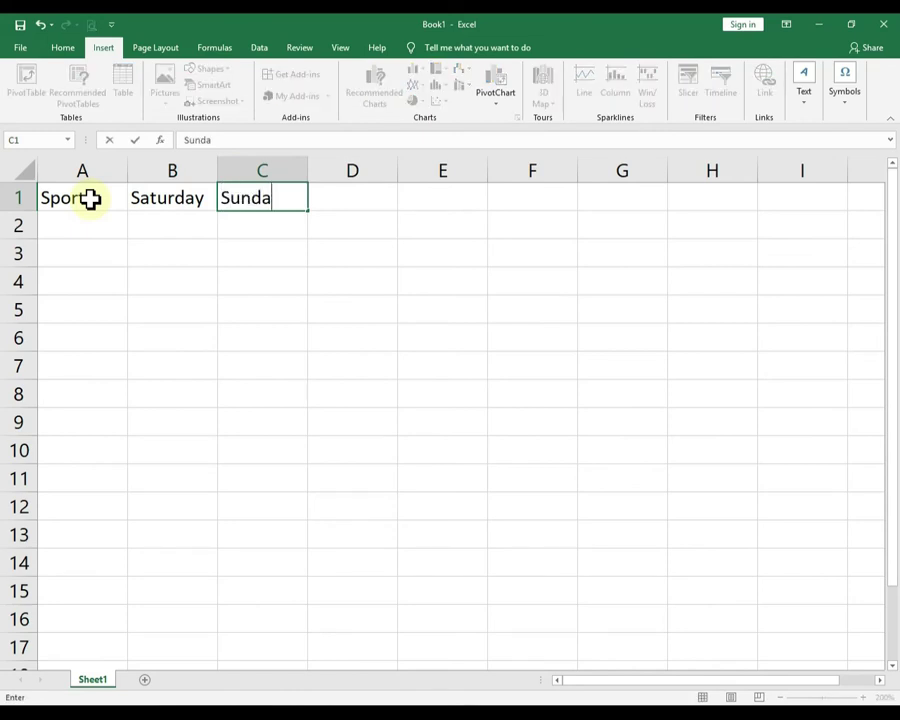
type("y")
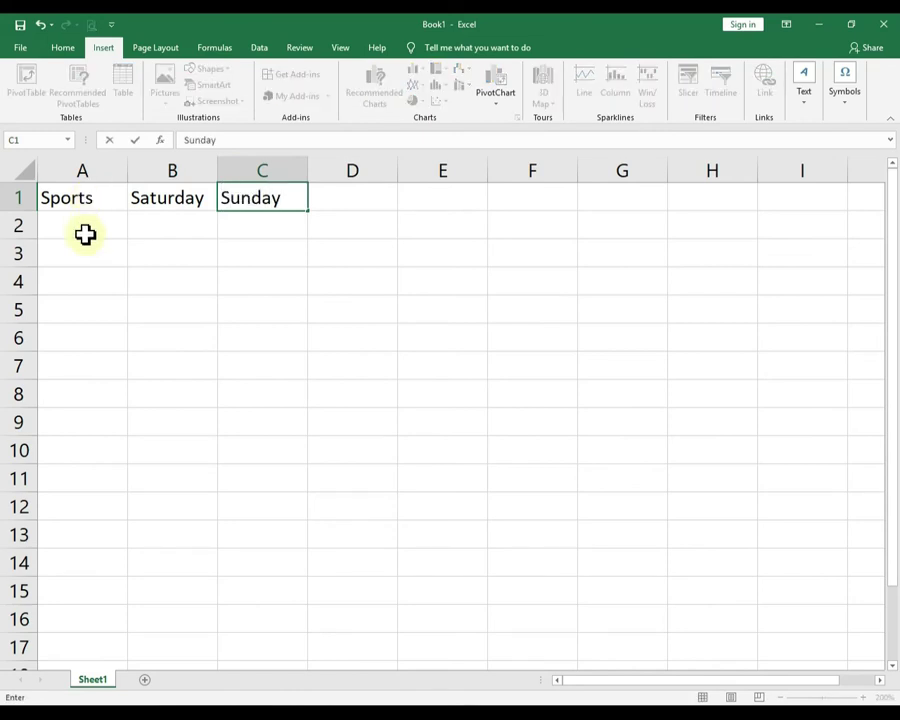
- Enter "jogging" in cell A2 as the first item under the Sports heading
left_click(96, 225)
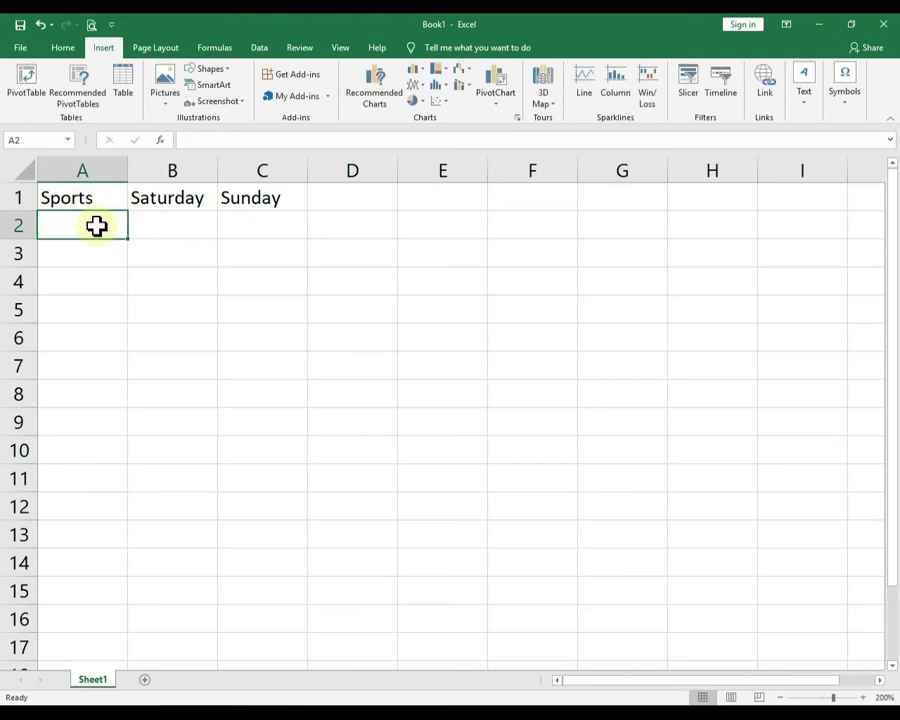
type("jo")
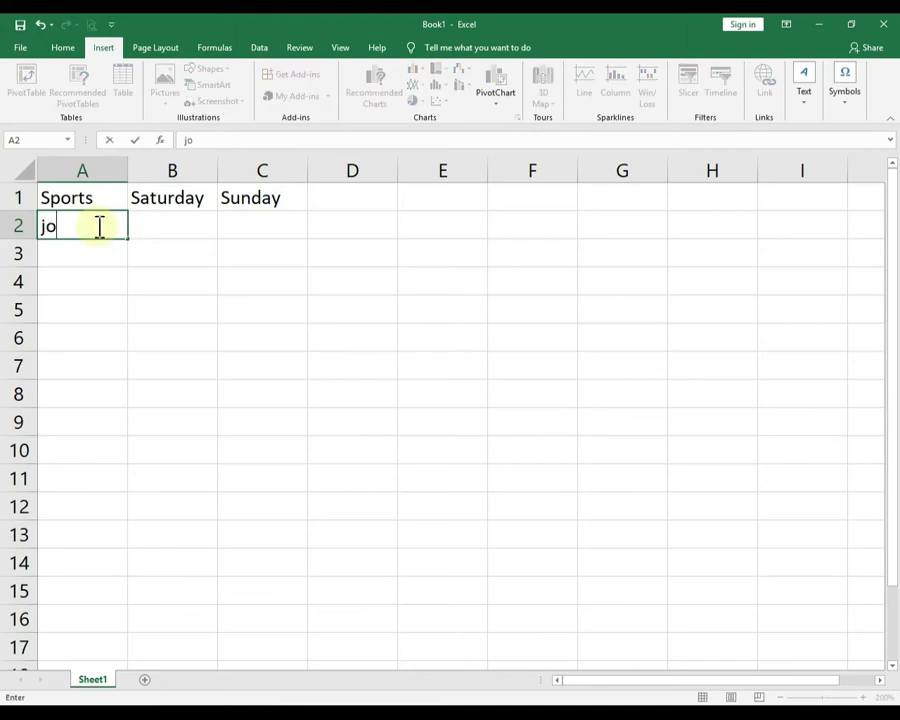
type("gging")
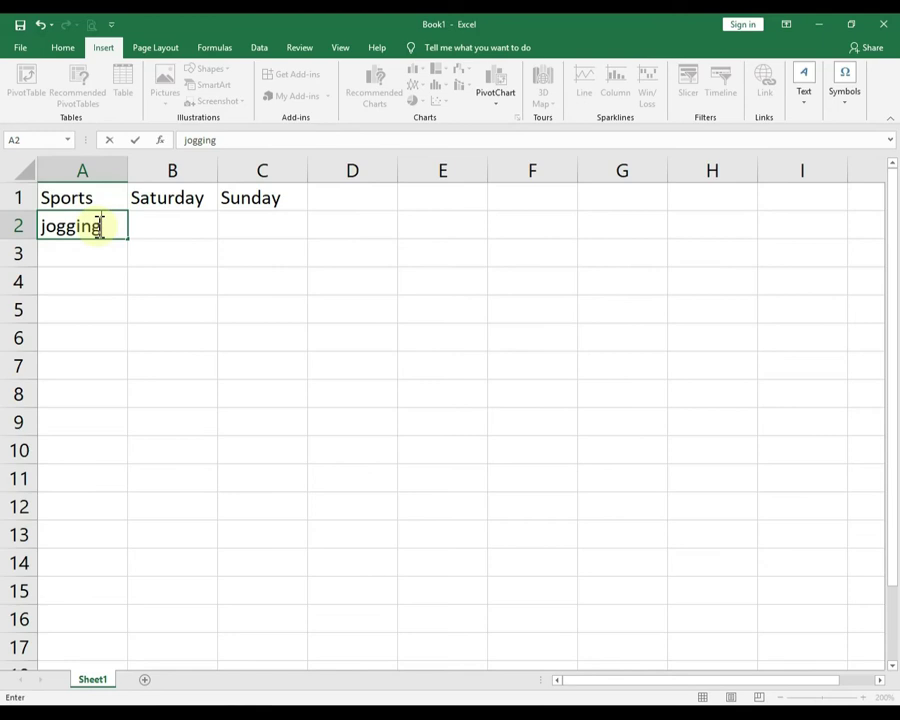
left_click(66, 256)
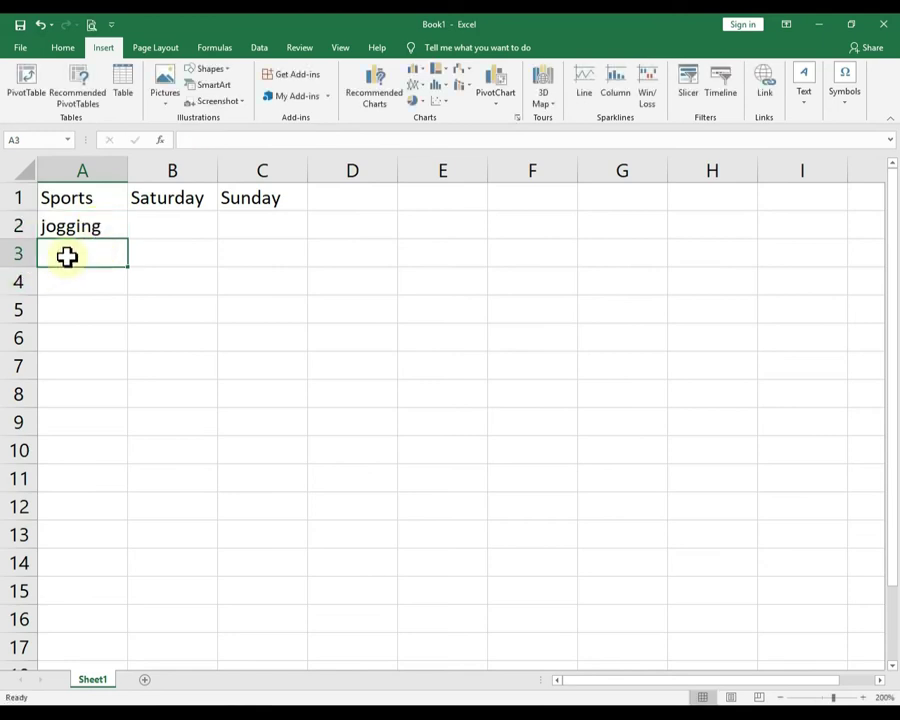
- Enter "Bycycle" in cell A3 and fill in the Saturday values 30 for jogging and 35 for Bycycle
type("Bycycle")
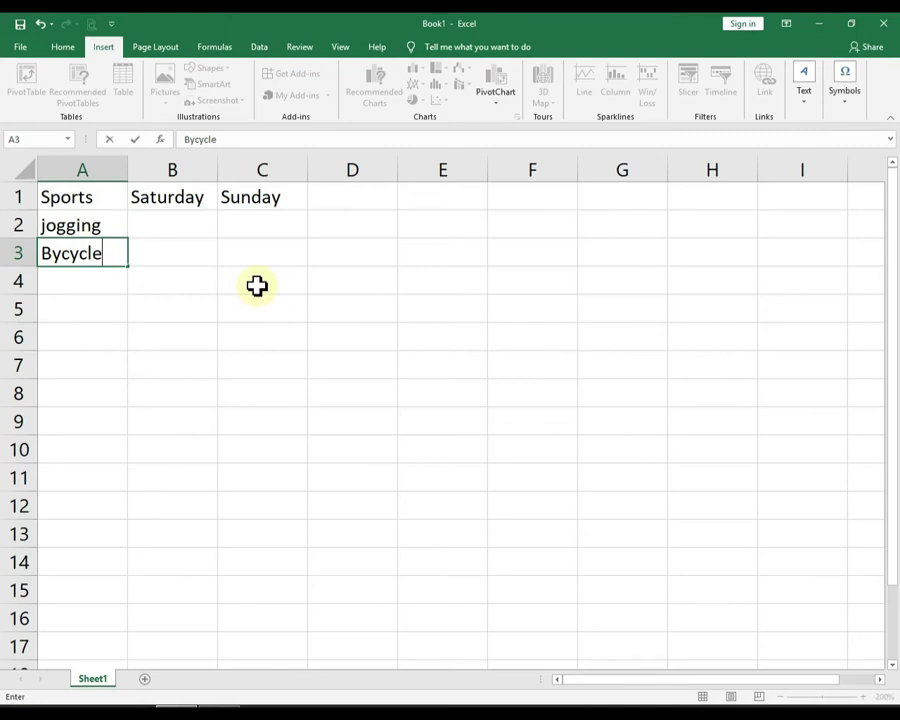
left_click(163, 220)
type("3")
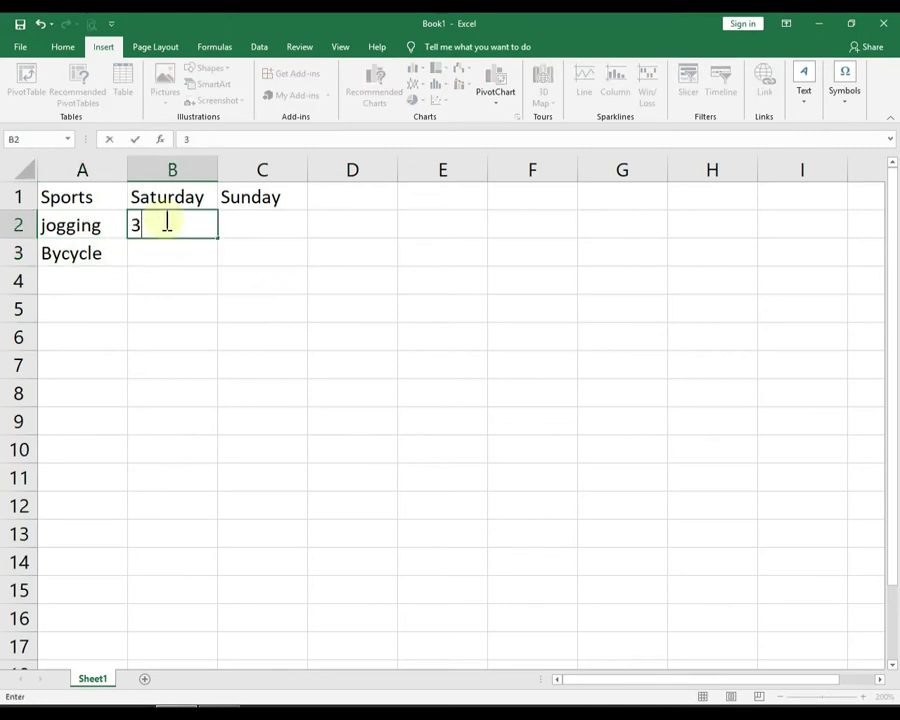
type("0")
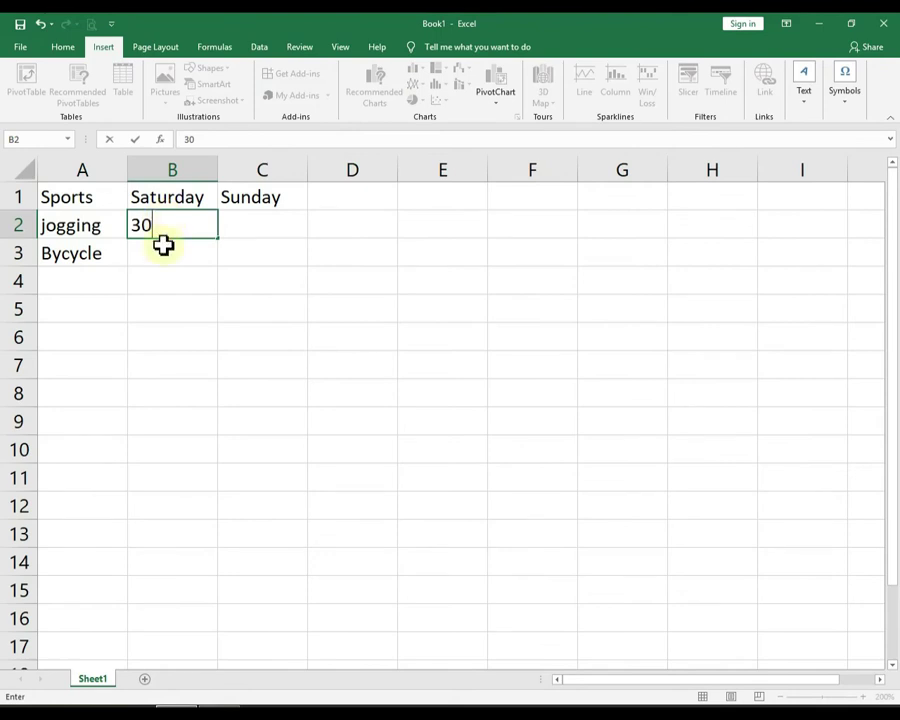
left_click(175, 253)
type("335")
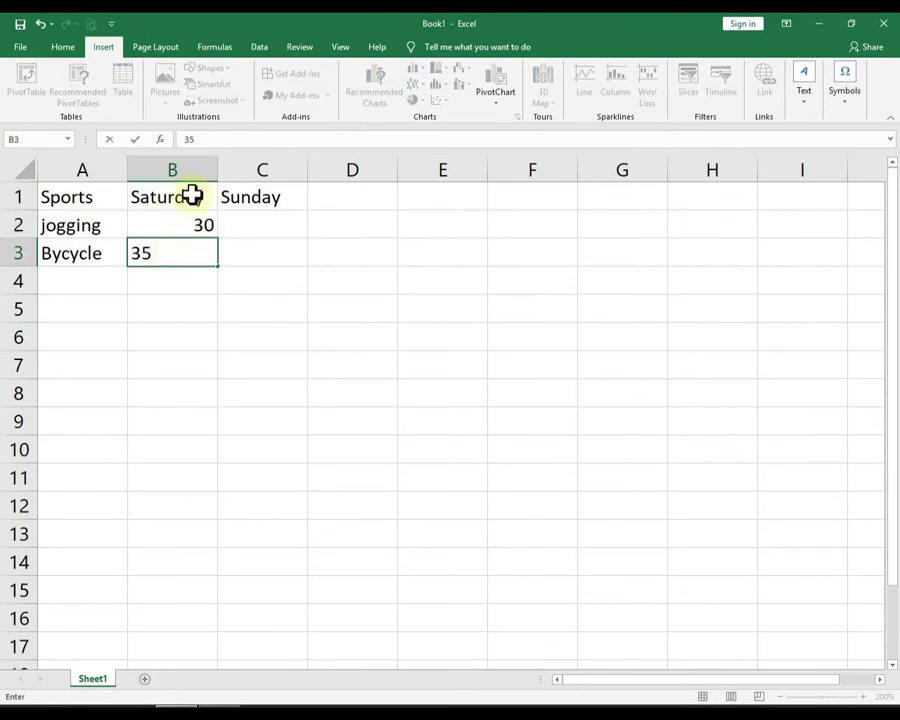
- Enter the Sunday values 30 in cell C2 and 40 in cell C3
left_click(244, 226)
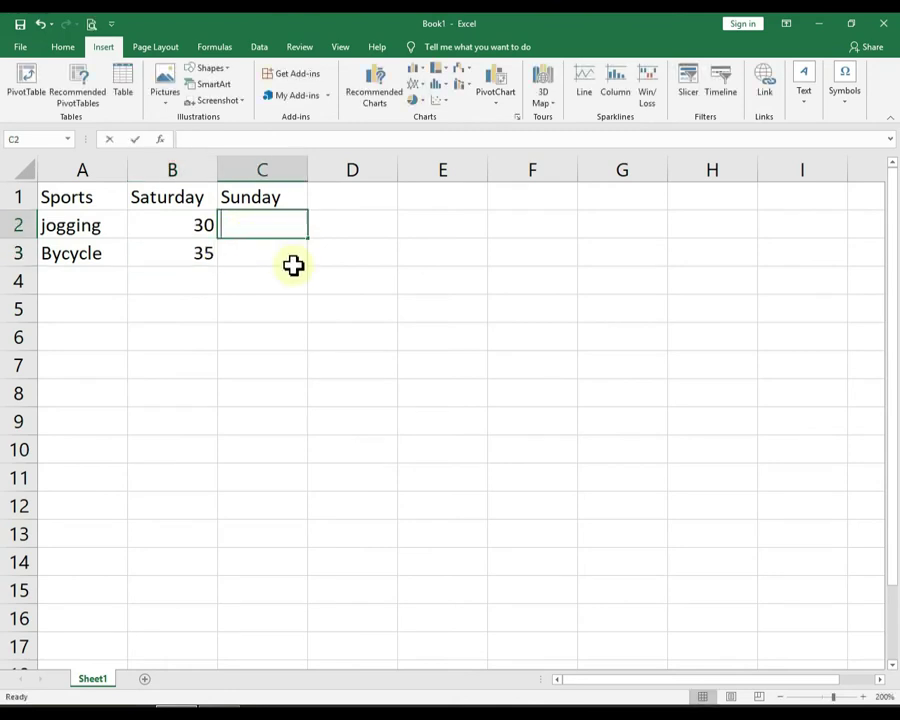
type("30")
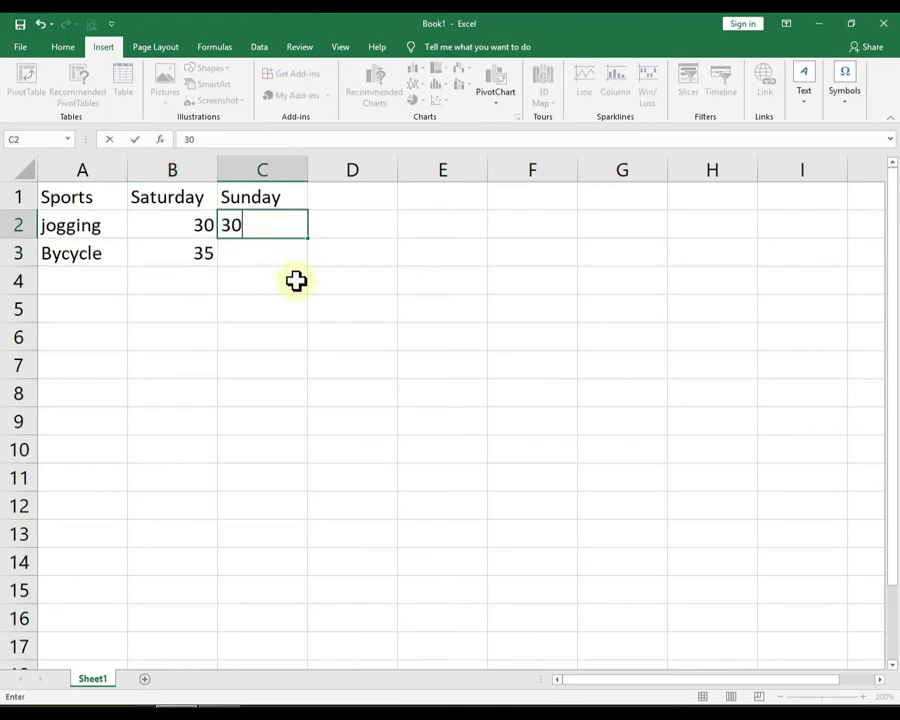
left_click(266, 254)
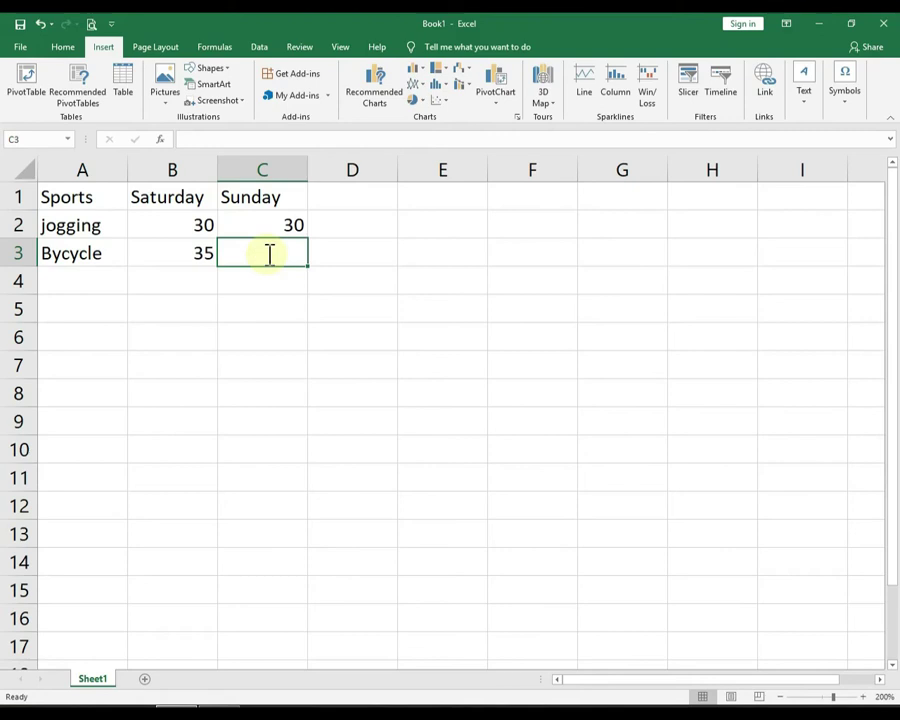
type("40")
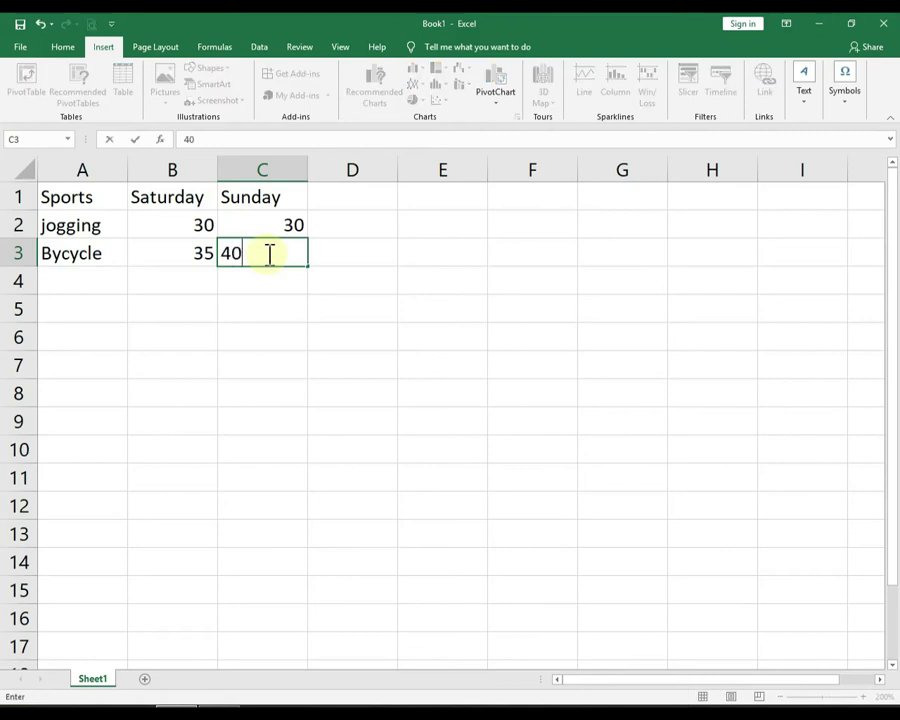
left_click(337, 310)
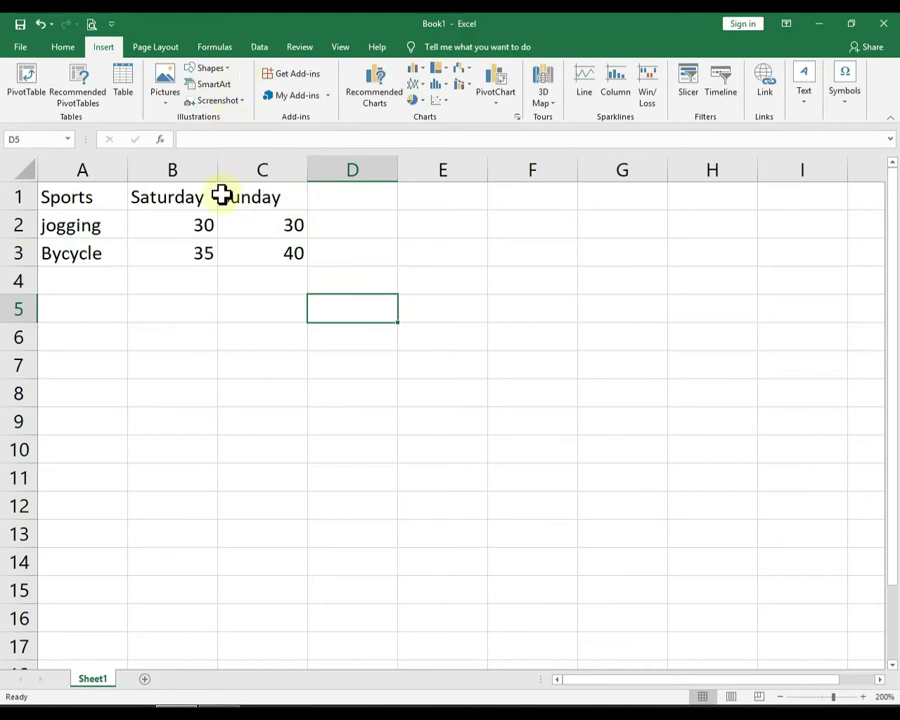
- Open cell C3 for editing, clear its content in the formula bar and re-enter 40
double_click(291, 253)
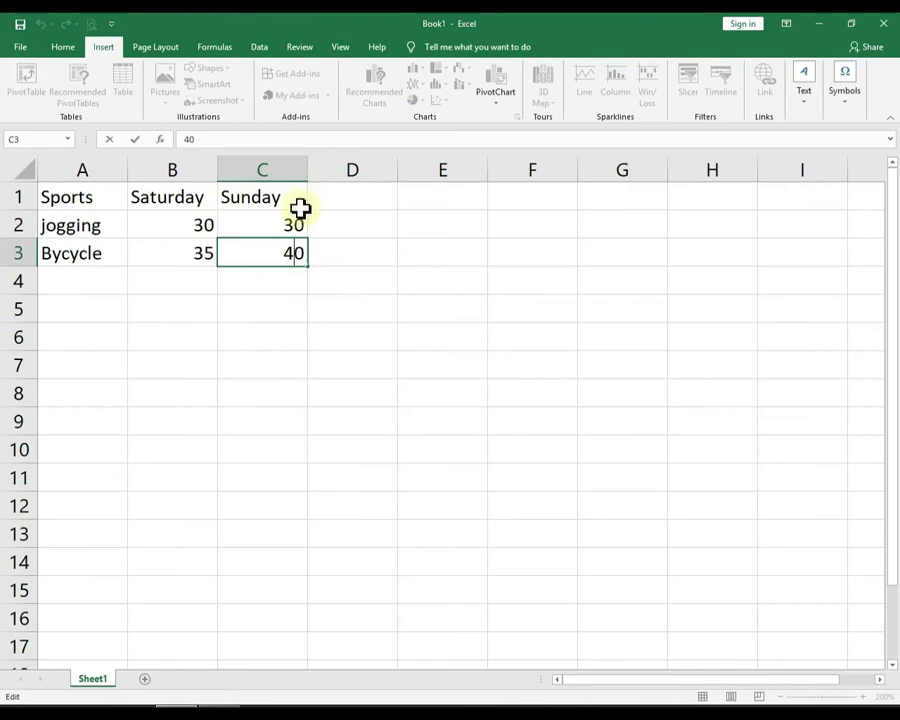
left_click(228, 138)
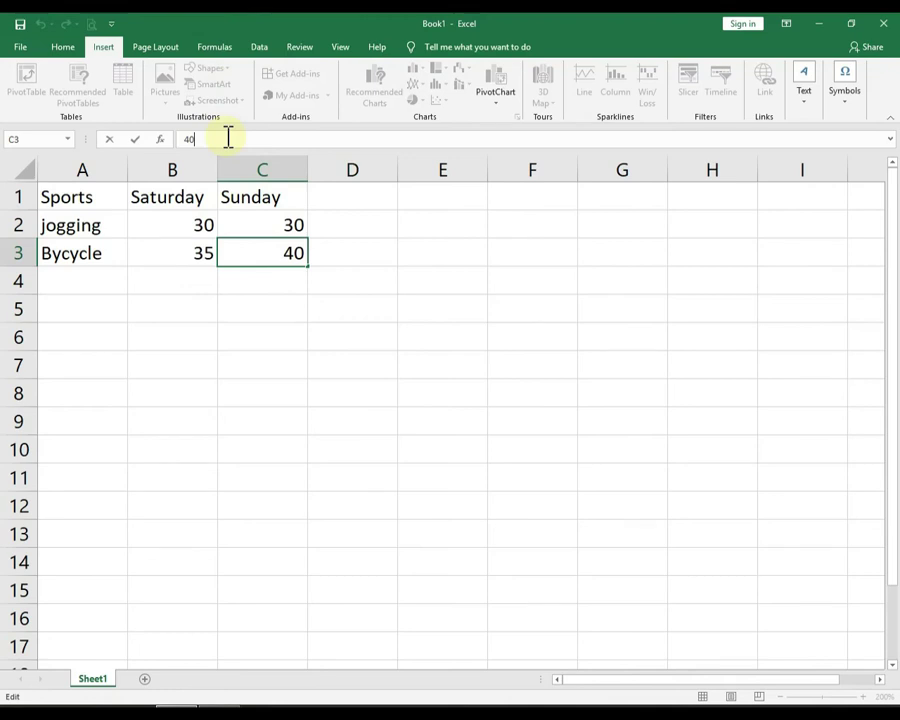
key("BackSpace")
key("BackSpace")
type("40")
left_click(210, 305)
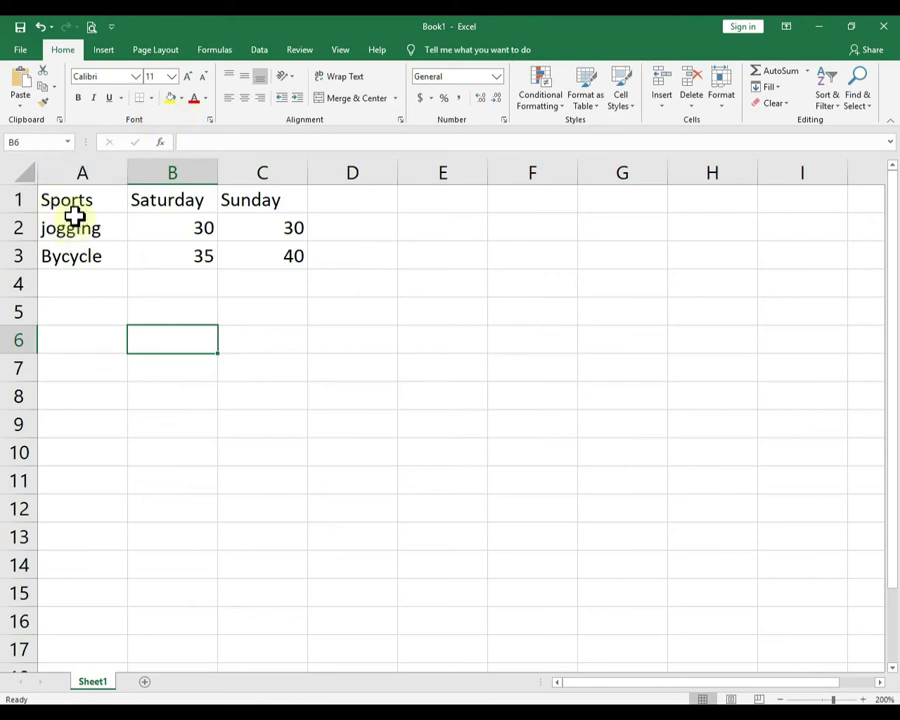
- Fill the heading cells A1:C1 with yellow and the sport names in A2:A3 with green
left_click_drag(74, 200, 262, 200)
left_click(172, 97)
left_click_drag(68, 228, 64, 243)
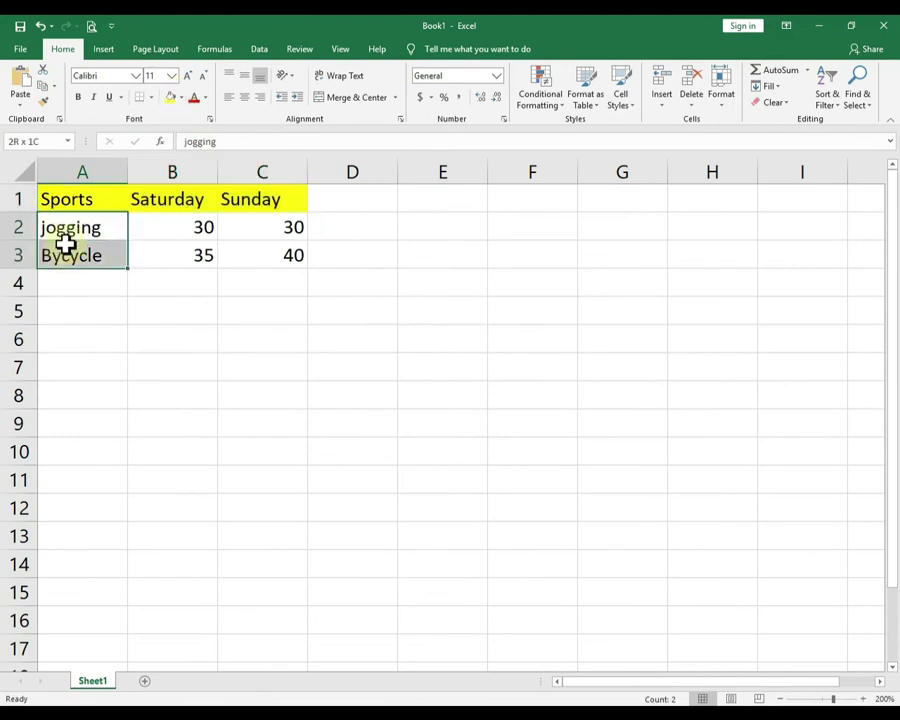
left_click(181, 97)
left_click(229, 206)
- Fill the number cells B2:C3 with light orange
left_click_drag(195, 228, 262, 255)
left_click(181, 97)
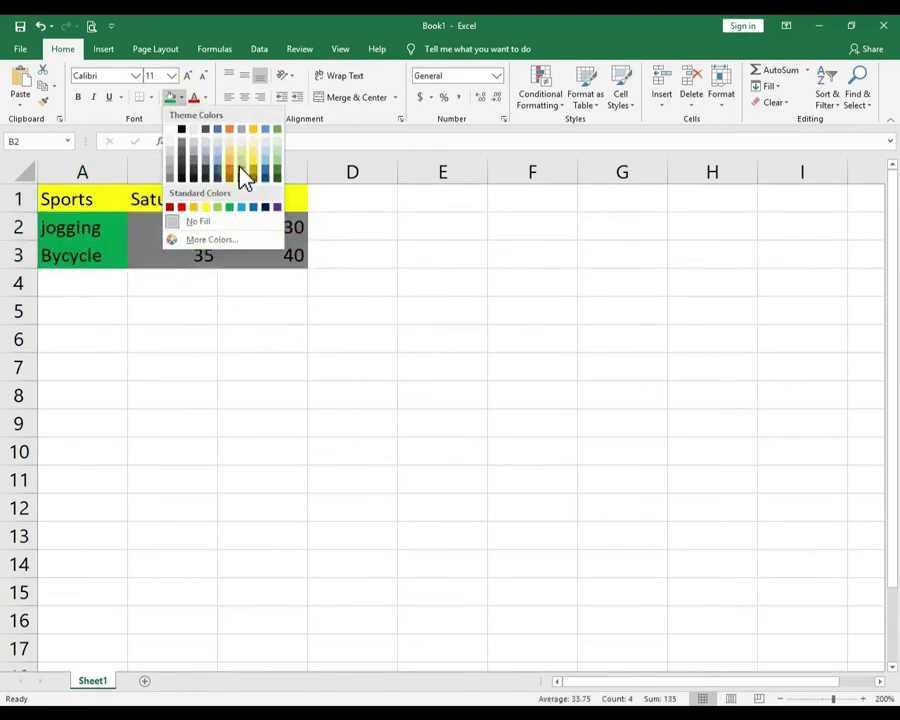
left_click(244, 177)
left_click(262, 340)
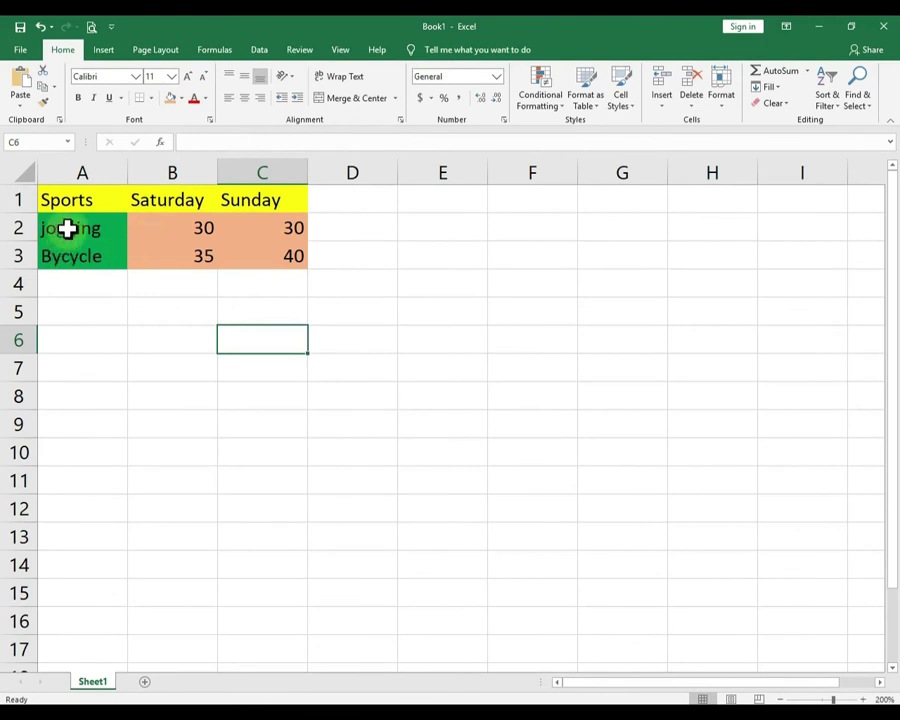
- Try center and right alignment on cells A2:C3, settling on left alignment horizontally and middle alignment vertically
left_click_drag(68, 227, 259, 260)
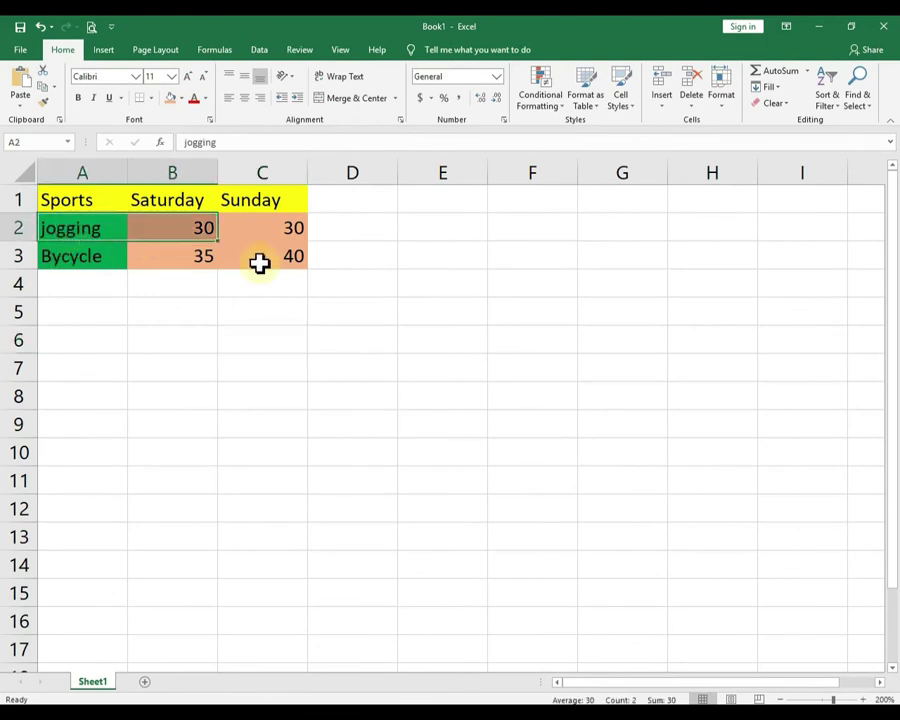
left_click(230, 98)
left_click(248, 100)
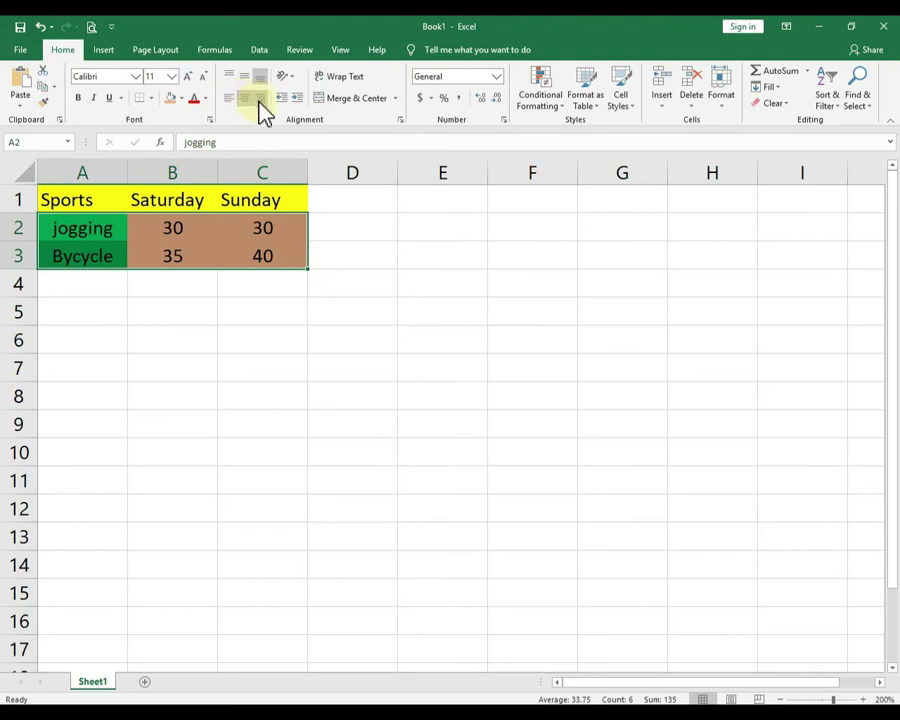
left_click(260, 100)
left_click(232, 99)
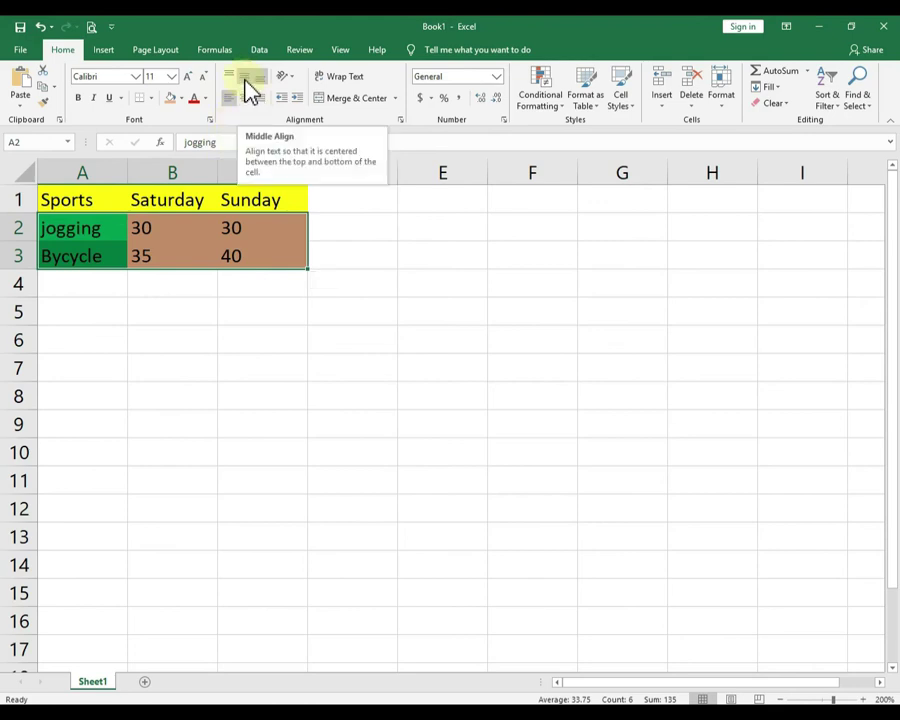
left_click(249, 88)
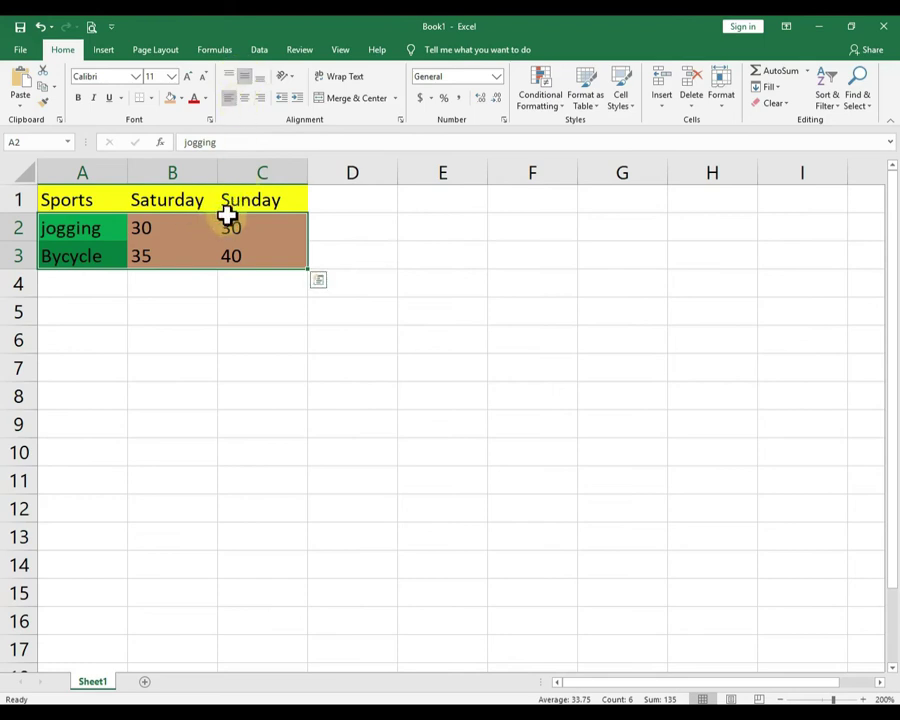
- Apply the Currency number format to cell B2 and the Percentage number format to cell B3
left_click(172, 252)
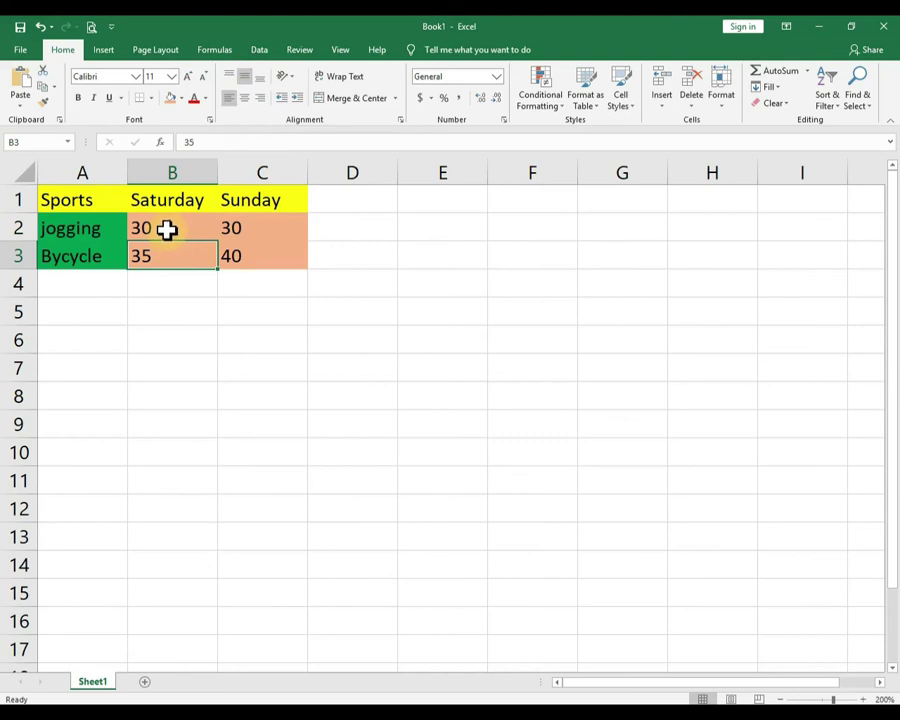
left_click(167, 229)
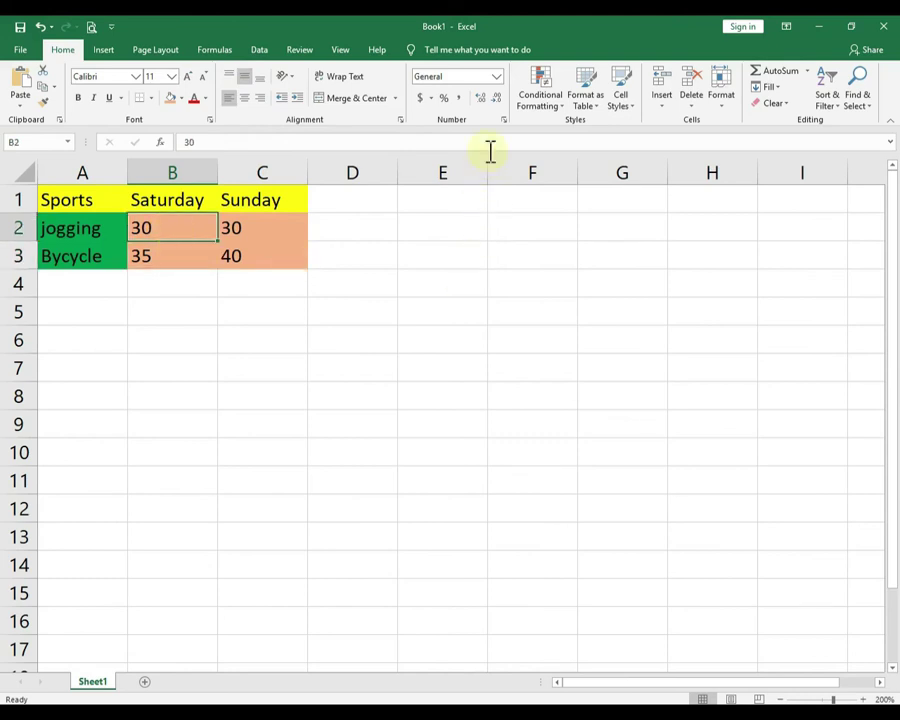
left_click(495, 76)
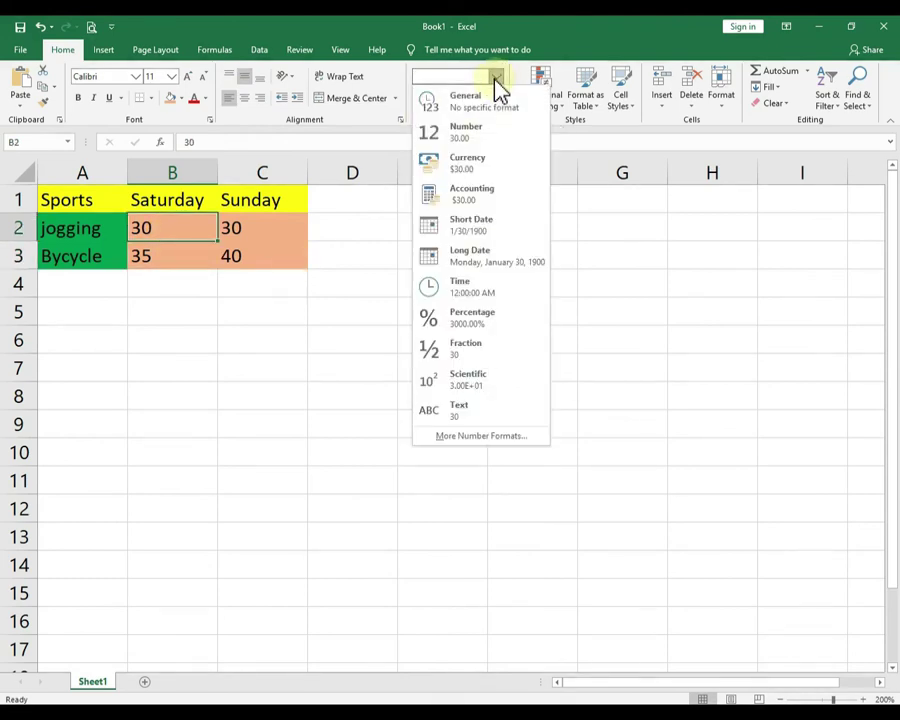
left_click(494, 173)
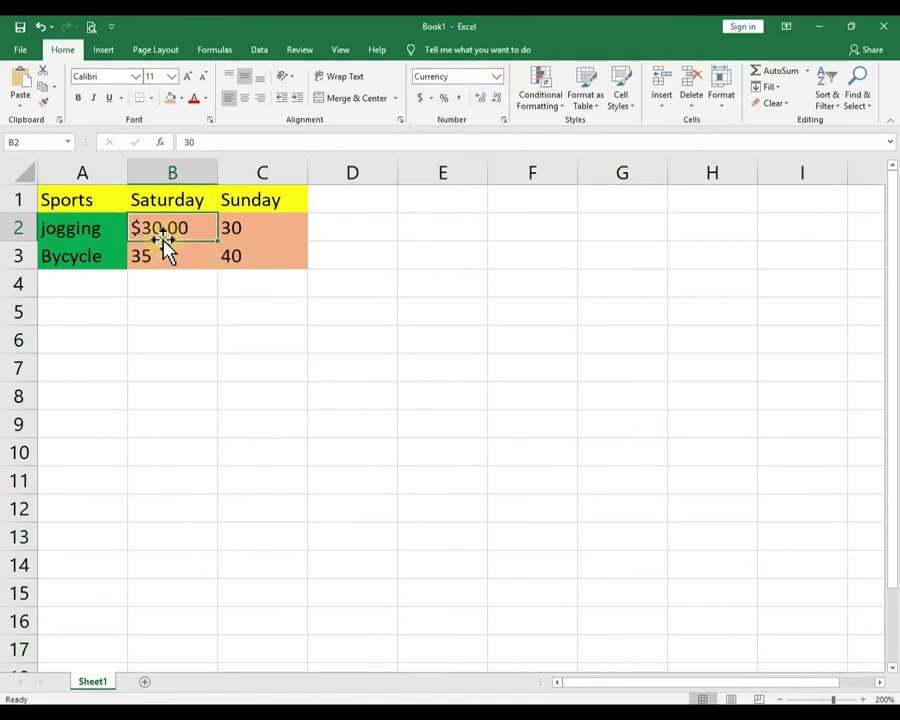
left_click(175, 258)
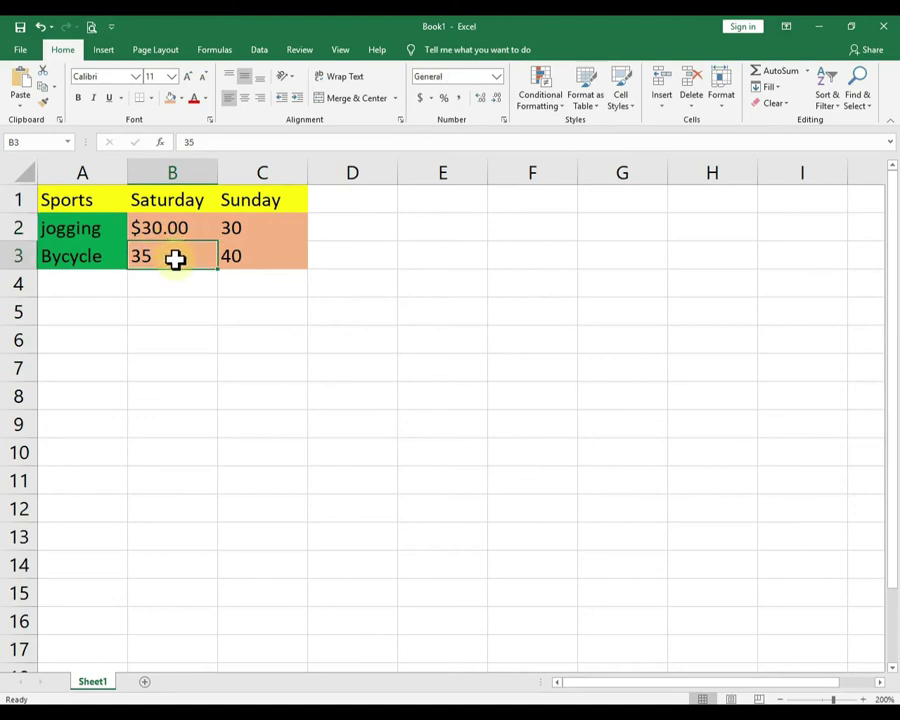
left_click(503, 86)
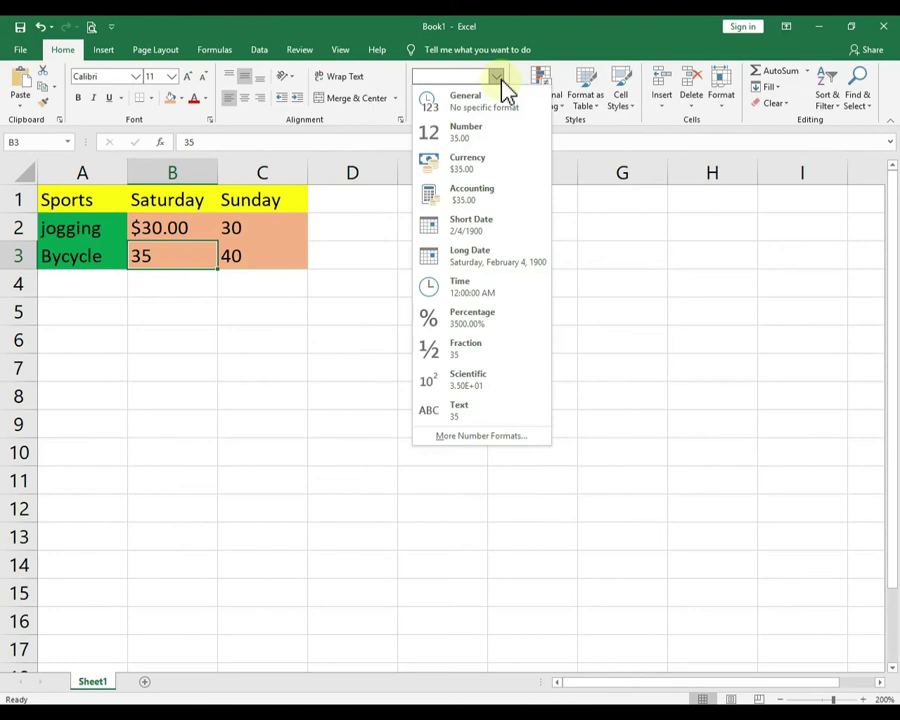
left_click(466, 325)
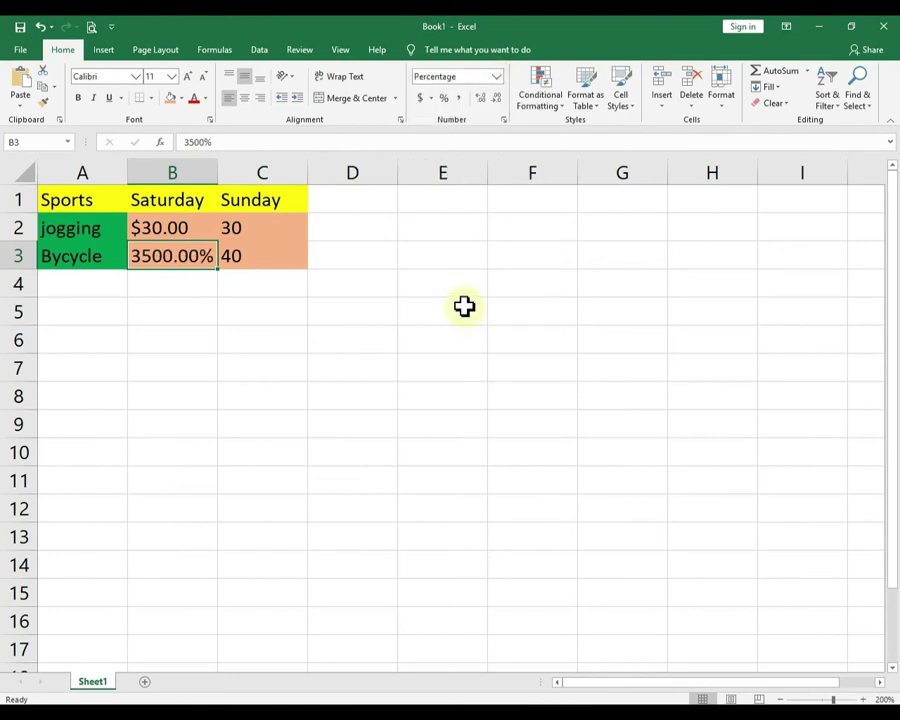
- Apply the percent style to cell C3 and the Euro (€ 123) accounting format to cell C2
left_click(285, 245)
left_click(443, 97)
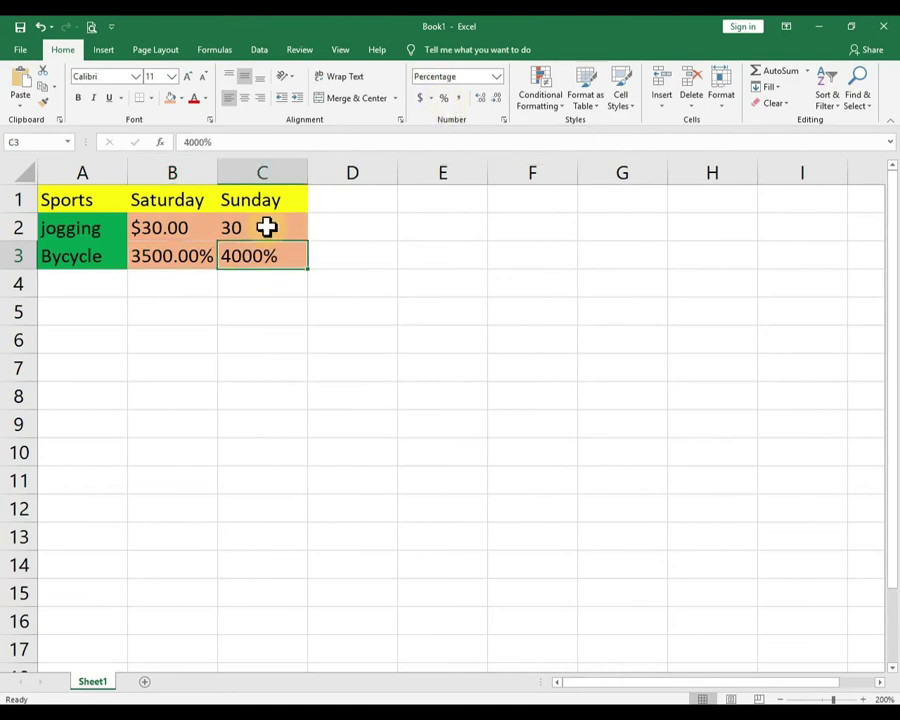
left_click(263, 227)
left_click(431, 98)
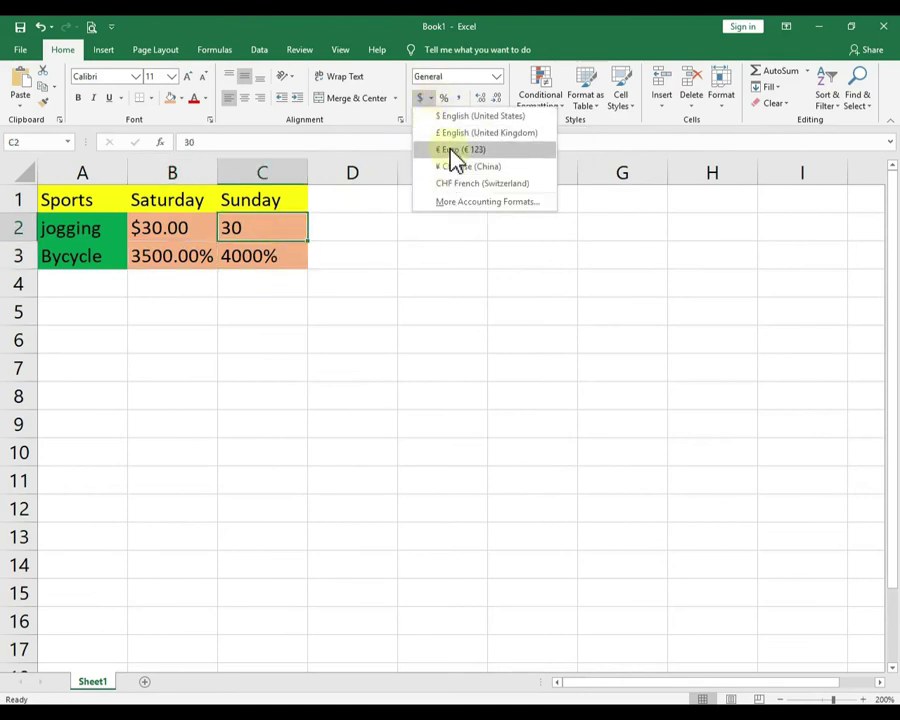
left_click(452, 150)
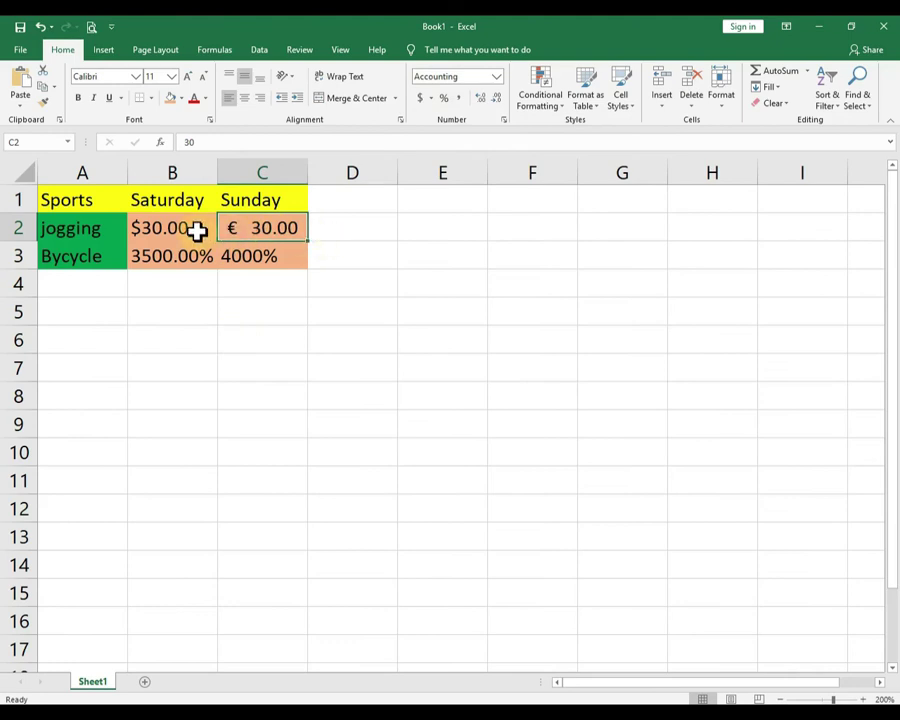
- Apply the comma style to cell C2 and vary its decimals: remove two places, add four, remove two again
left_click(468, 106)
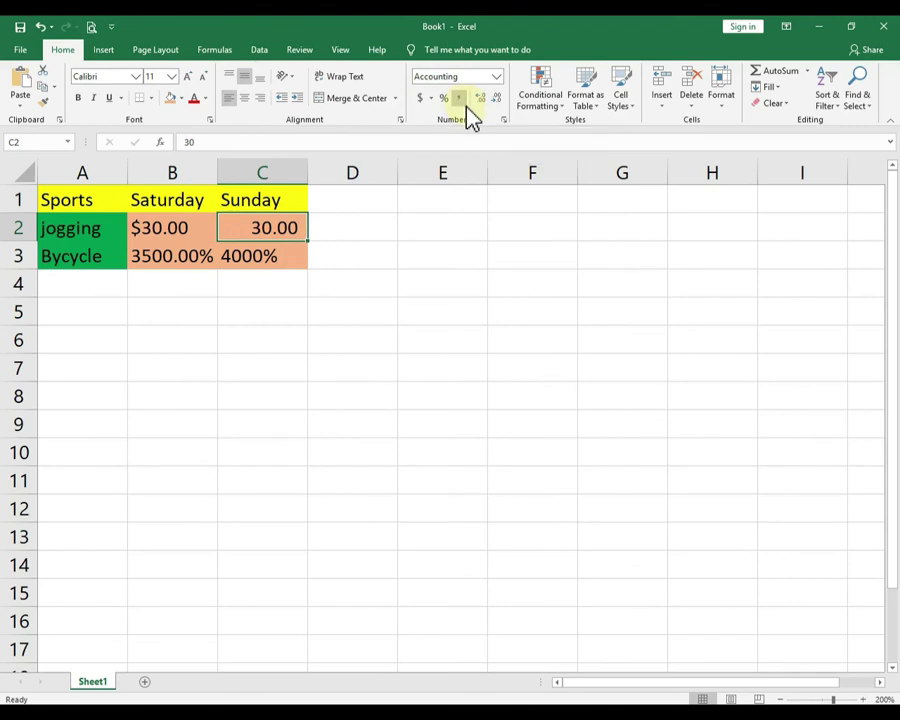
left_click(268, 261)
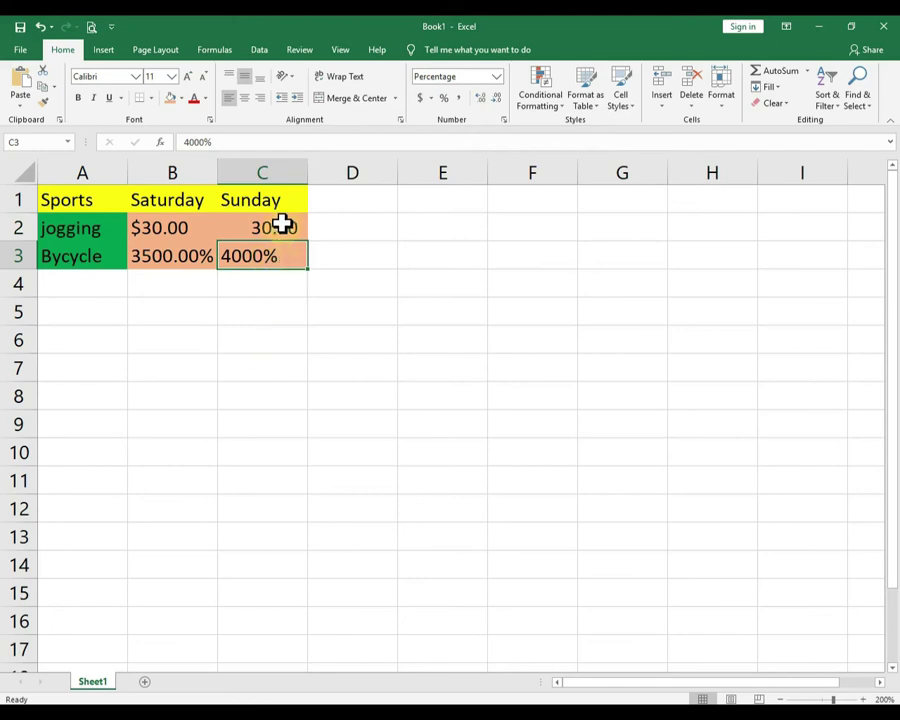
left_click(284, 232)
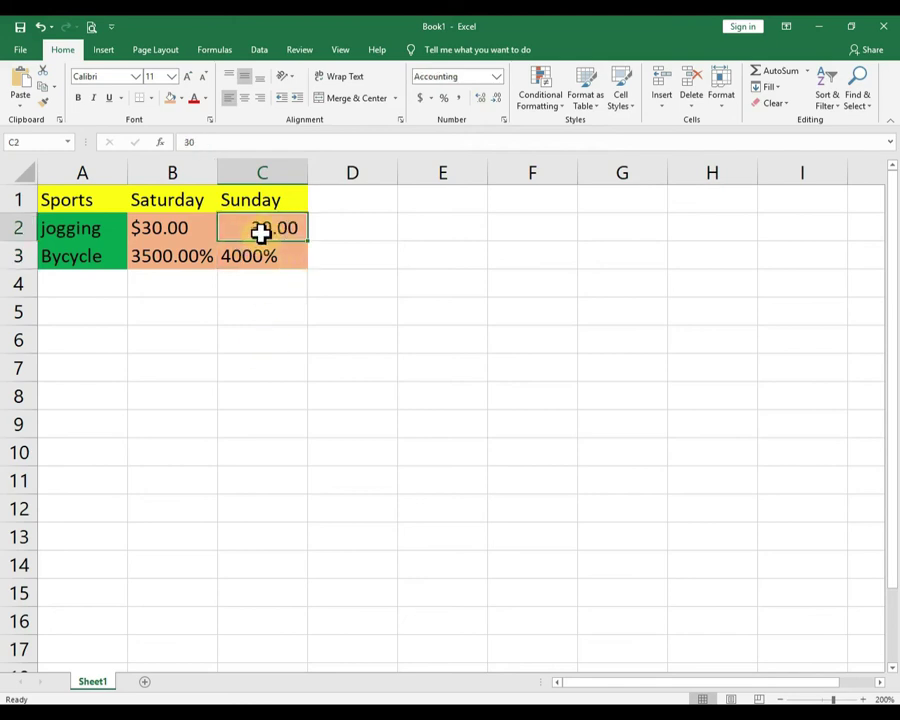
left_click(497, 98)
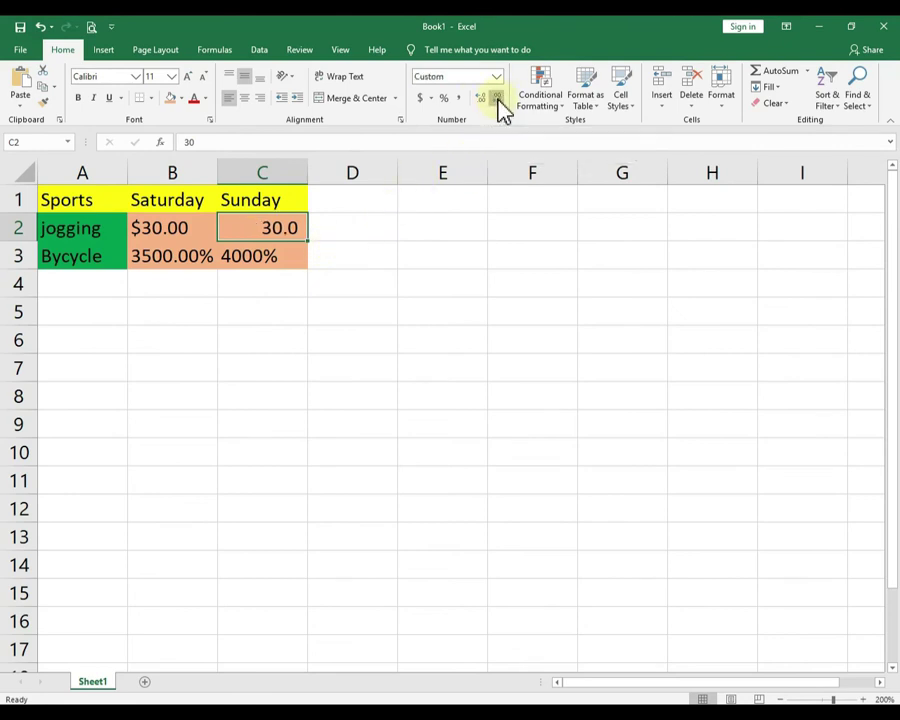
left_click(497, 98)
left_click(481, 98)
left_click(481, 98)
left_click(481, 98)
left_click(480, 98)
left_click(499, 98)
left_click(499, 98)
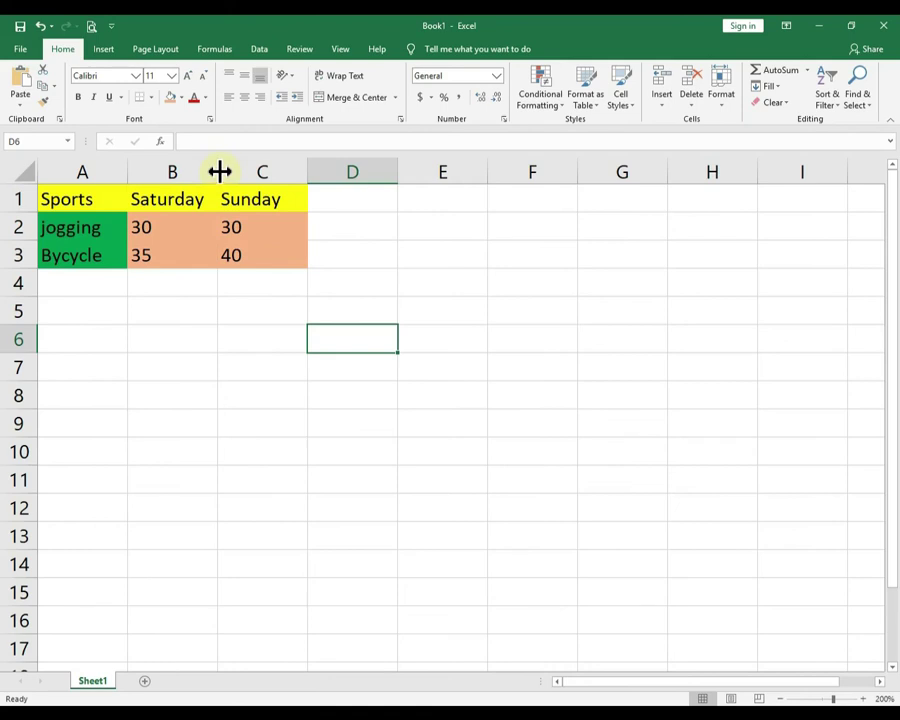
- Widen column B slightly
left_click_drag(219, 172, 243, 170)
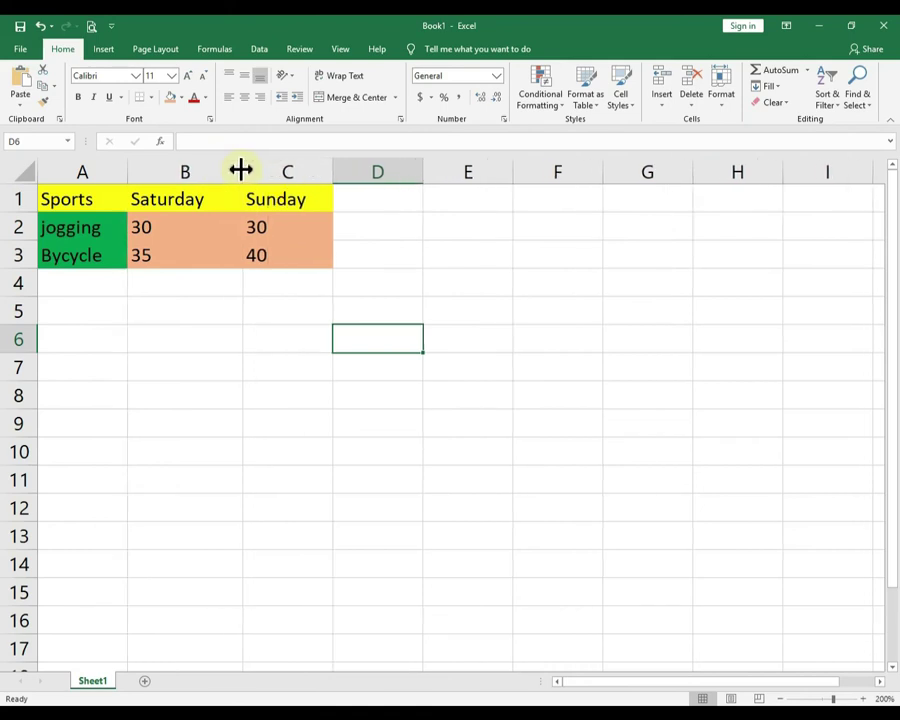
- Narrow column B, then AutoFit its width to the Saturday heading in cell B1
left_click_drag(241, 171, 217, 176)
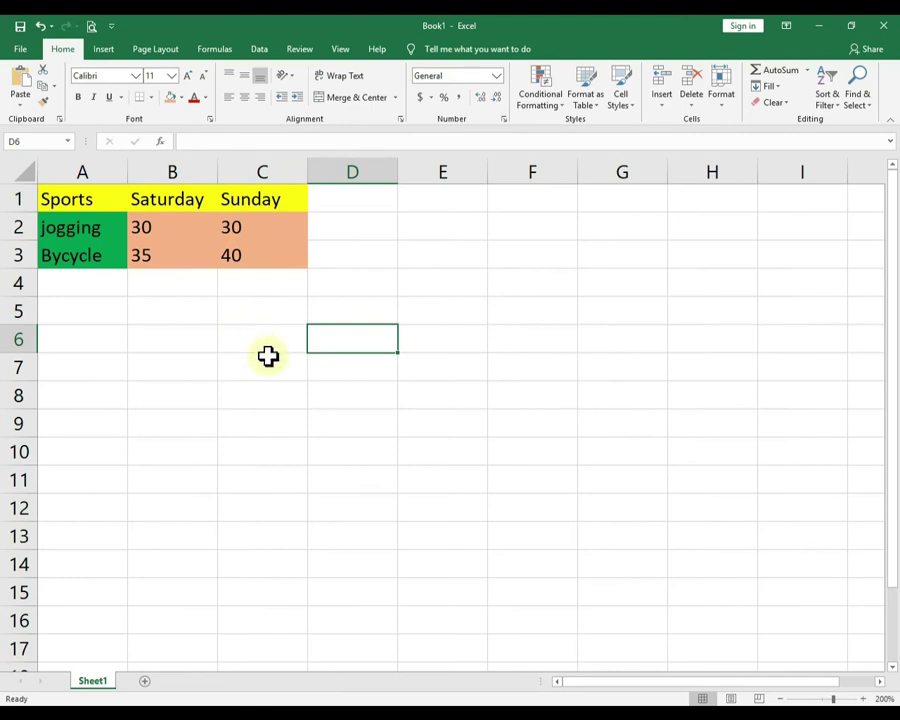
left_click(166, 198)
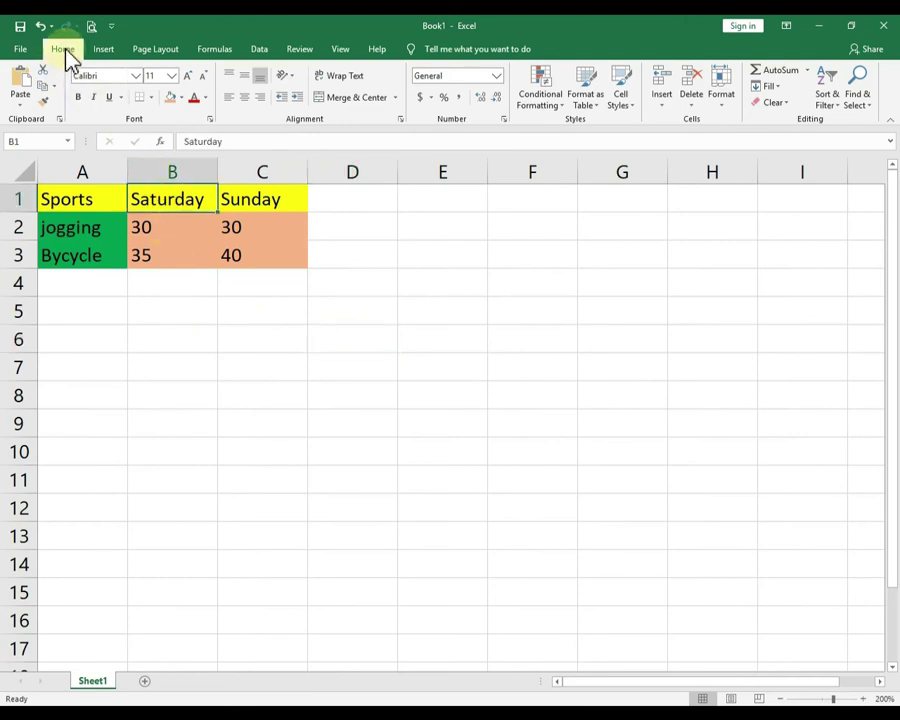
left_click(717, 100)
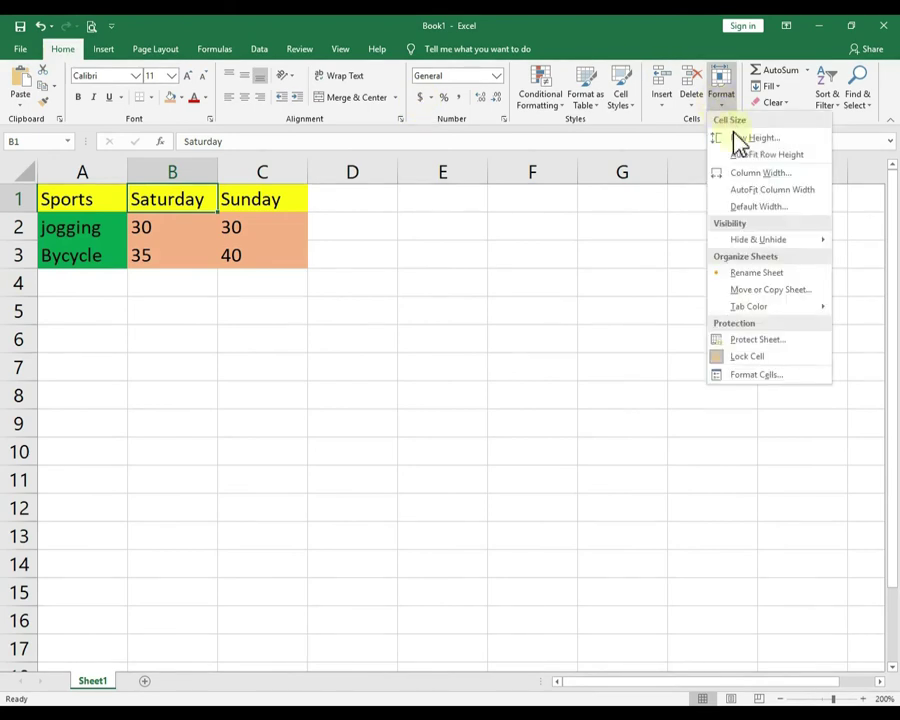
left_click(772, 190)
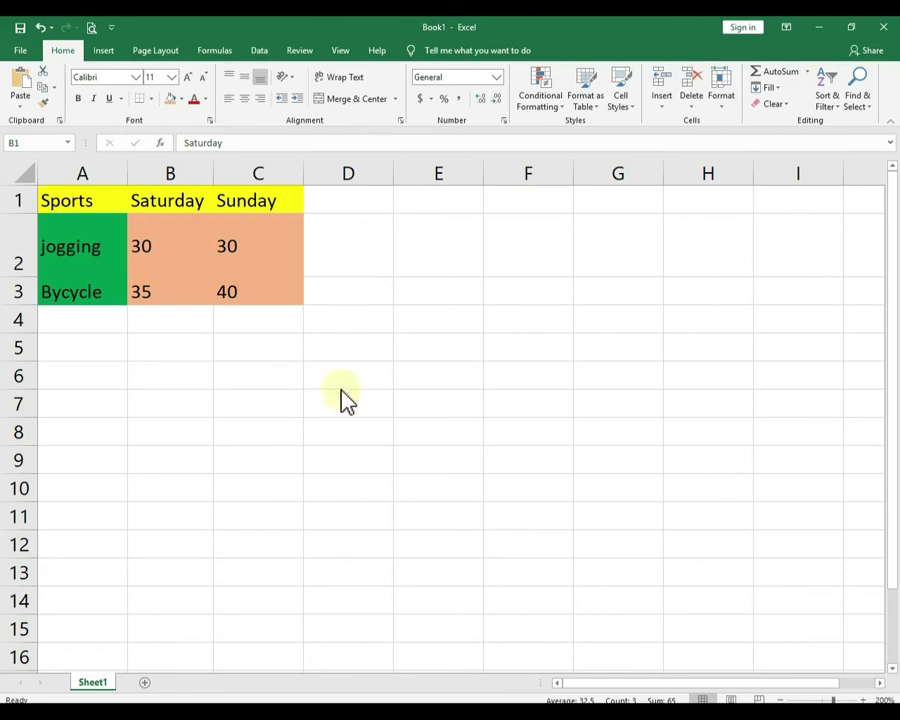
- Insert a new column before the Saturday column and enter the heading Friday in cell B1
left_click(176, 166)
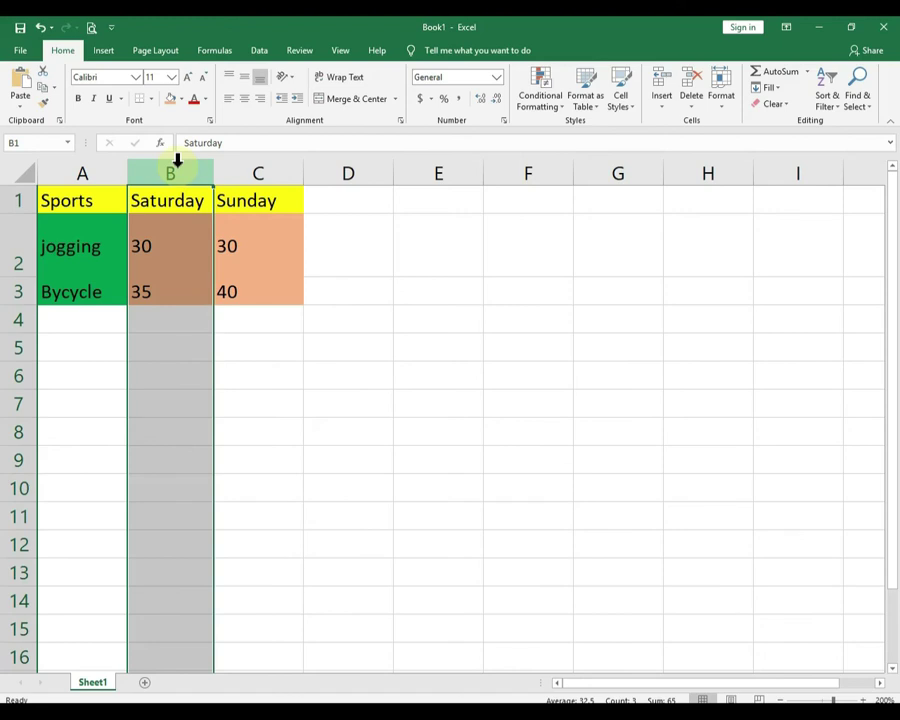
right_click(180, 172)
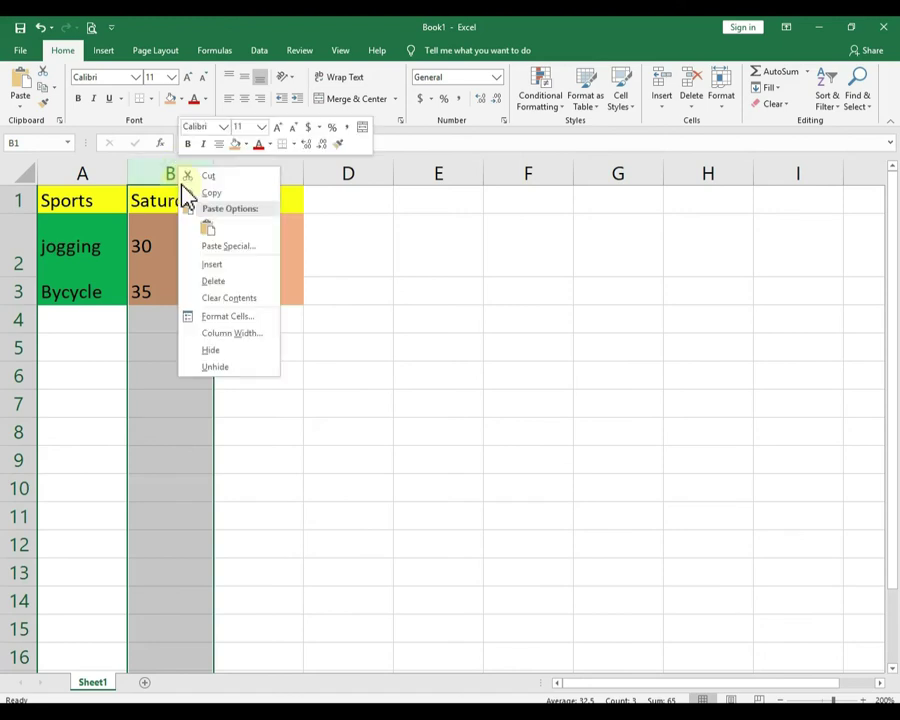
left_click(208, 266)
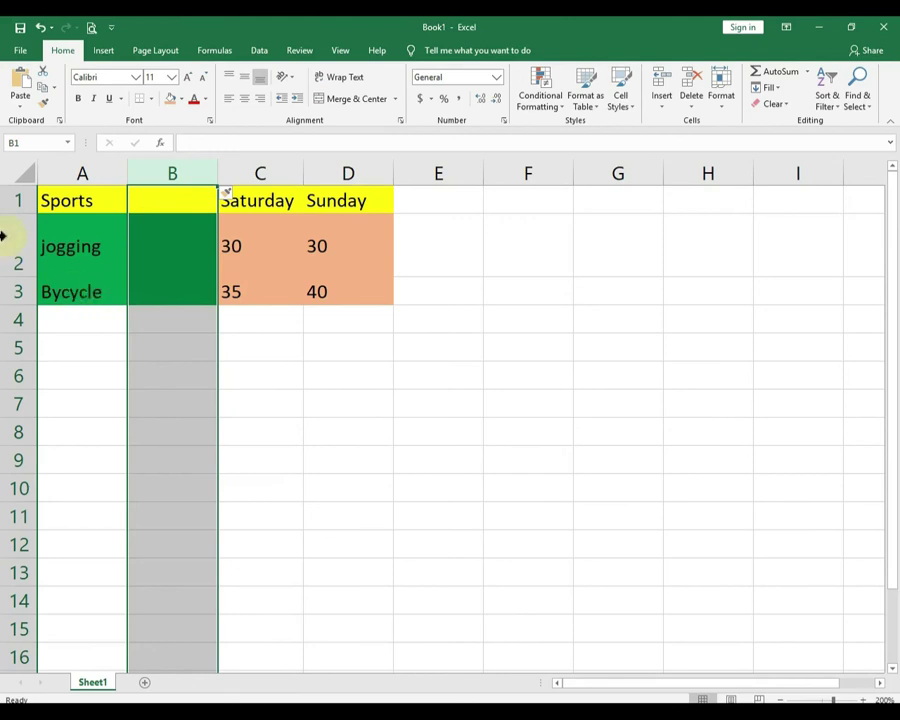
left_click(175, 202)
type("friday")
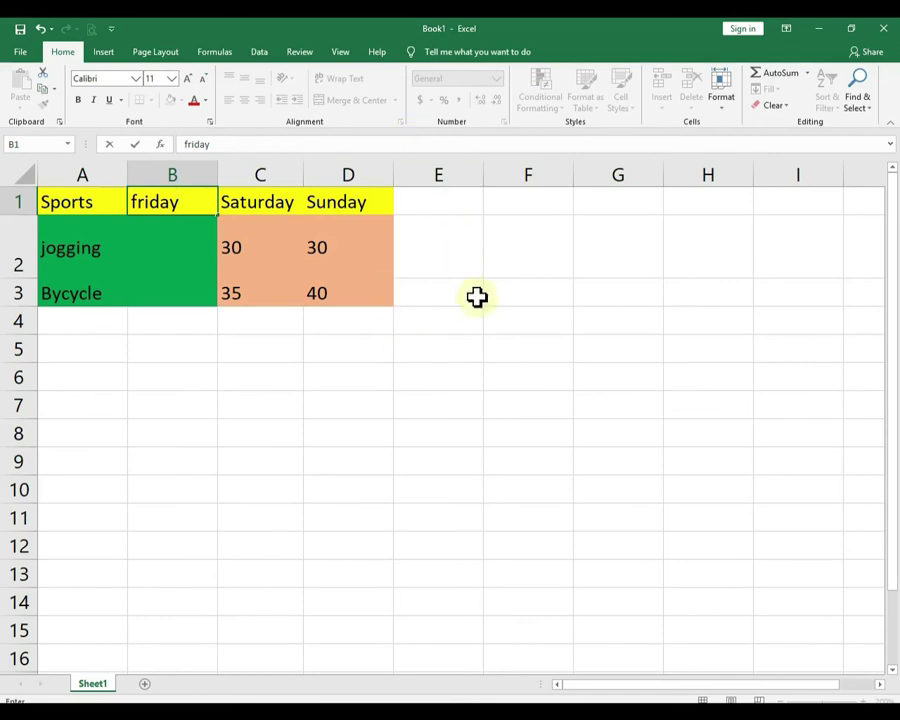
- Insert a new row above the heading row and enter the title "My fitness Schedule" in cell A1
left_click(15, 201)
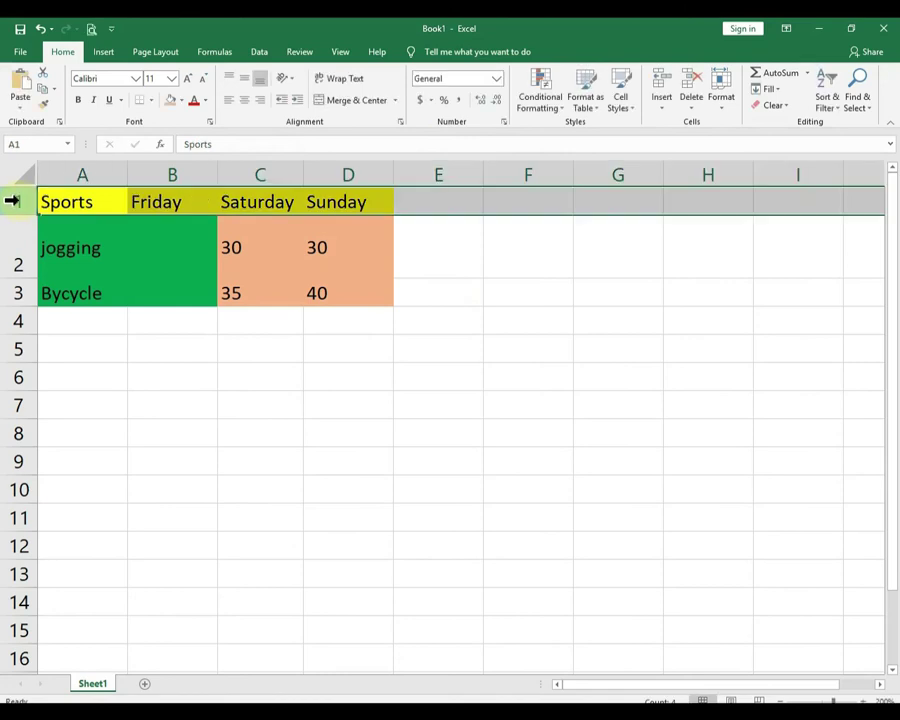
right_click(24, 207)
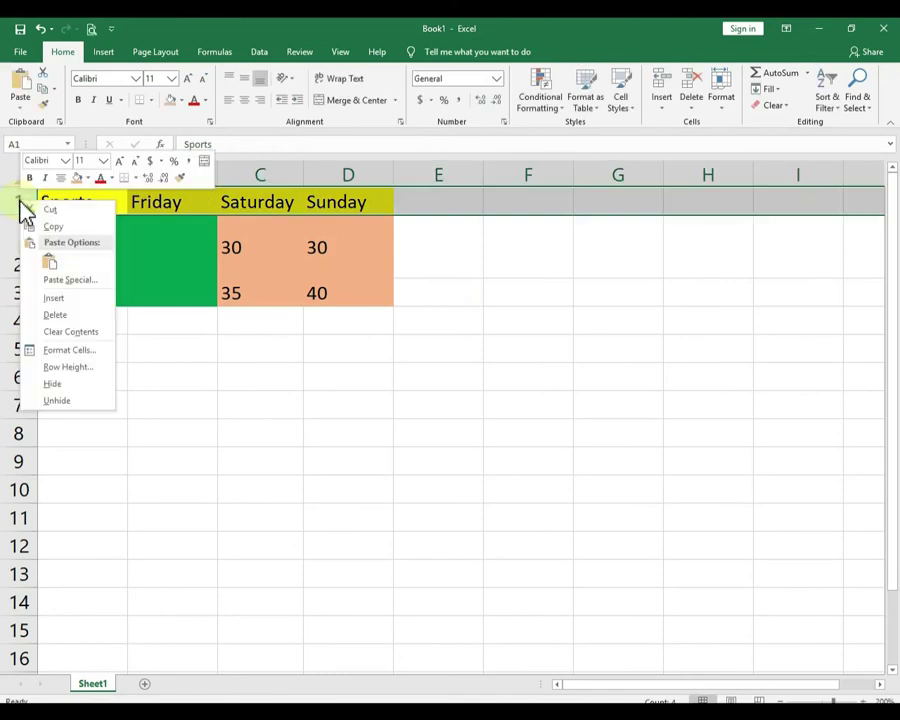
left_click(78, 300)
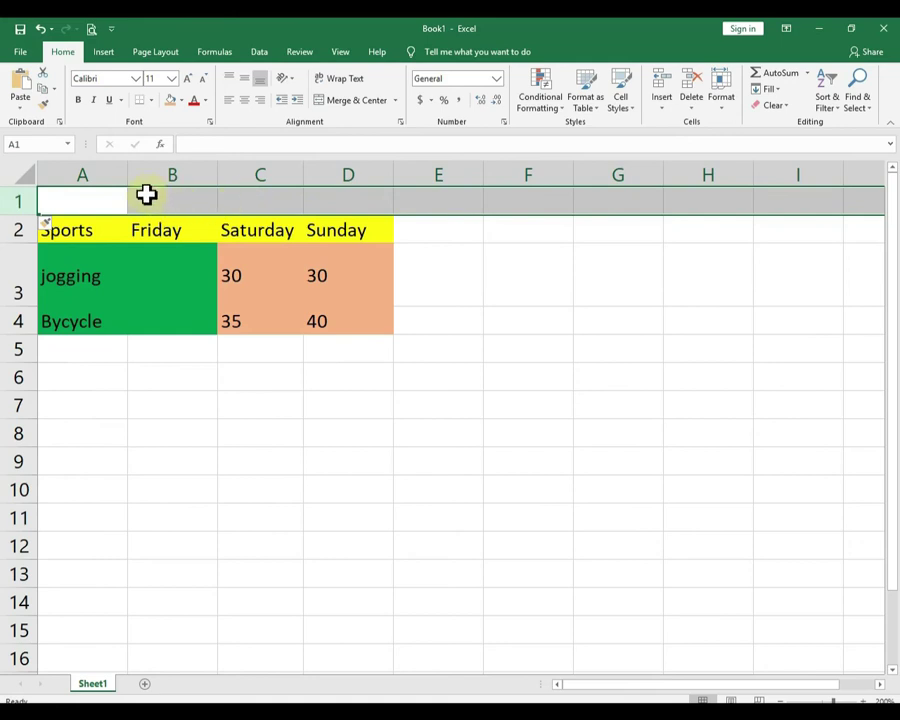
left_click(95, 199)
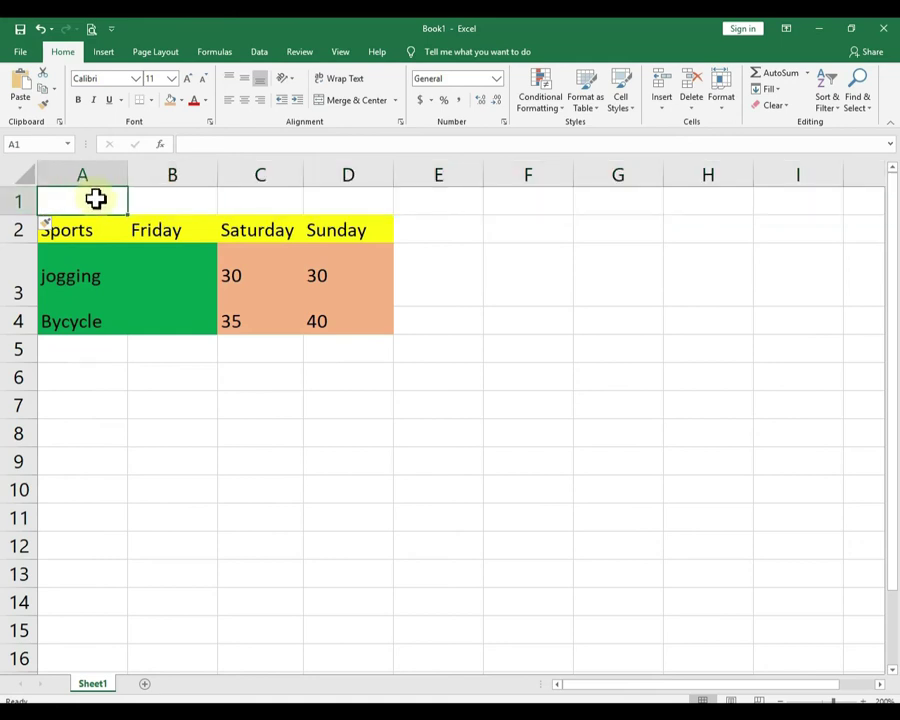
type("My")
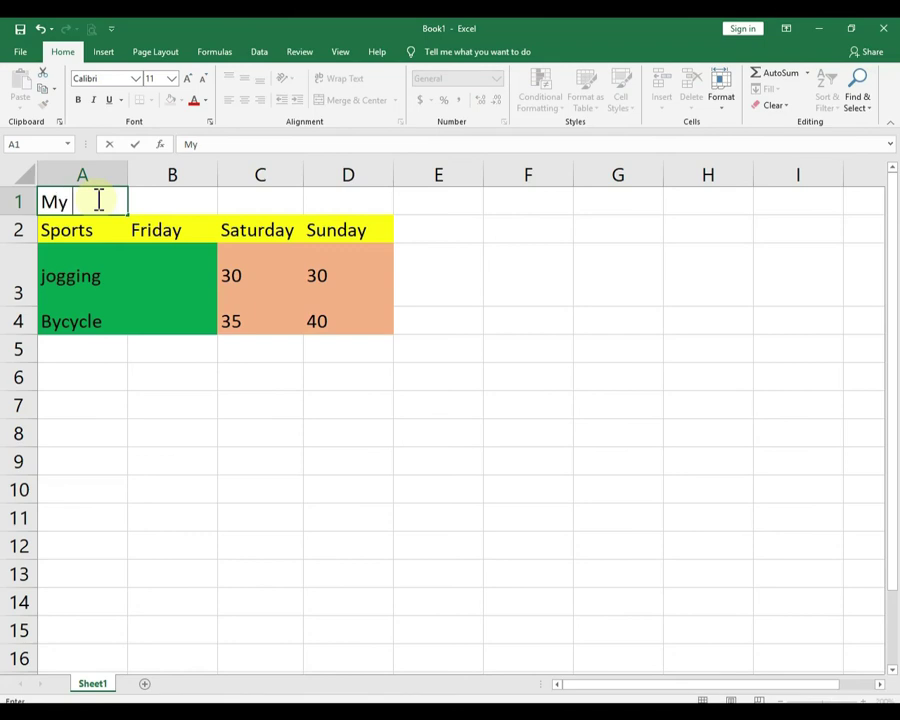
type(" fitness Schedule")
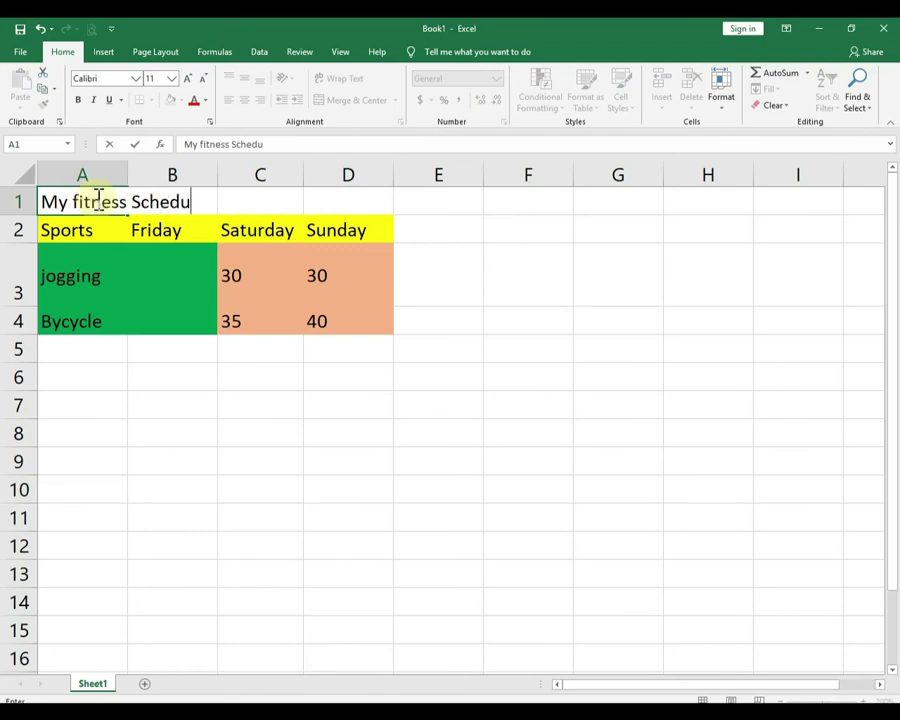